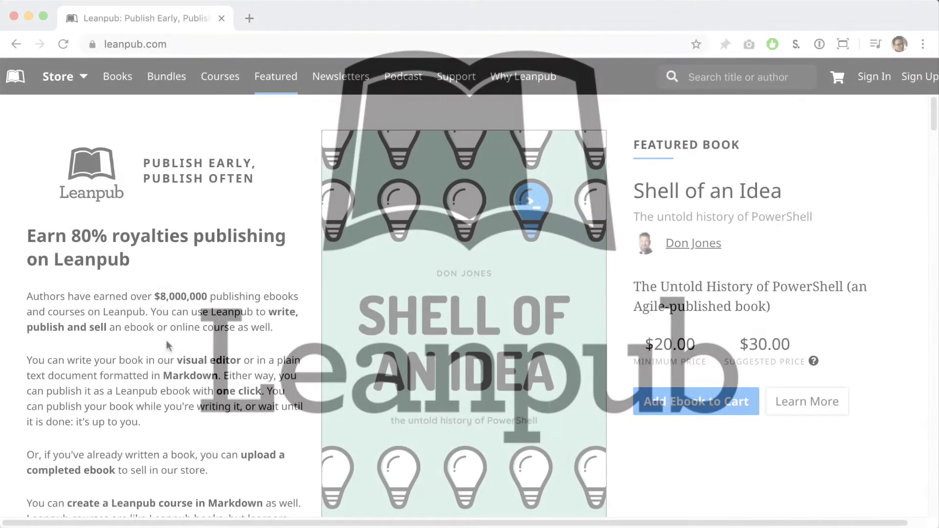
Start a new book titled 'My Leanpub Book' so its URL fills in as my-leanpub-book
scroll(166, 346, "down", 5)
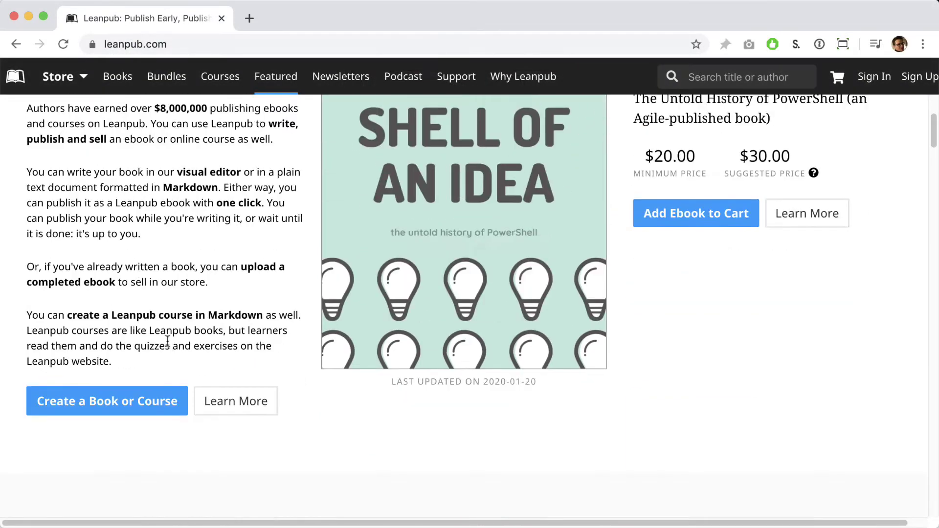
left_click(142, 397)
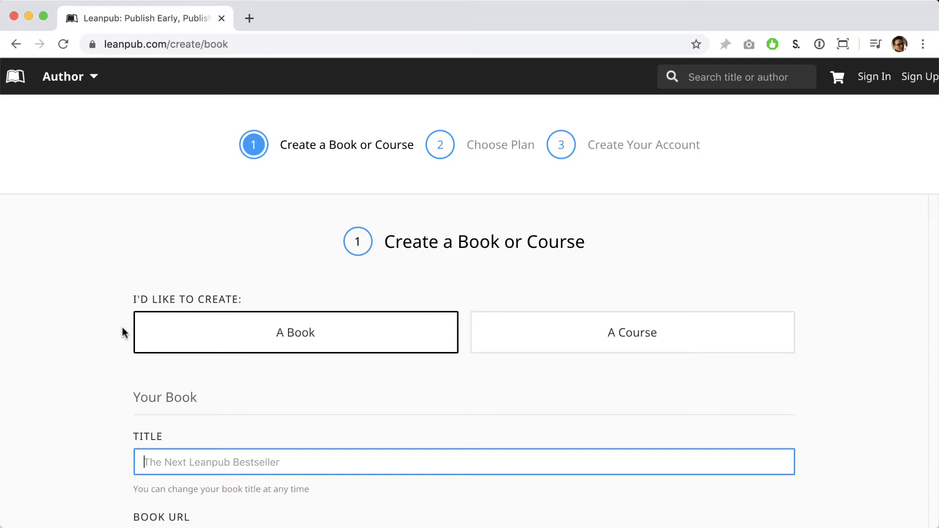
scroll(122, 333, "down", 4)
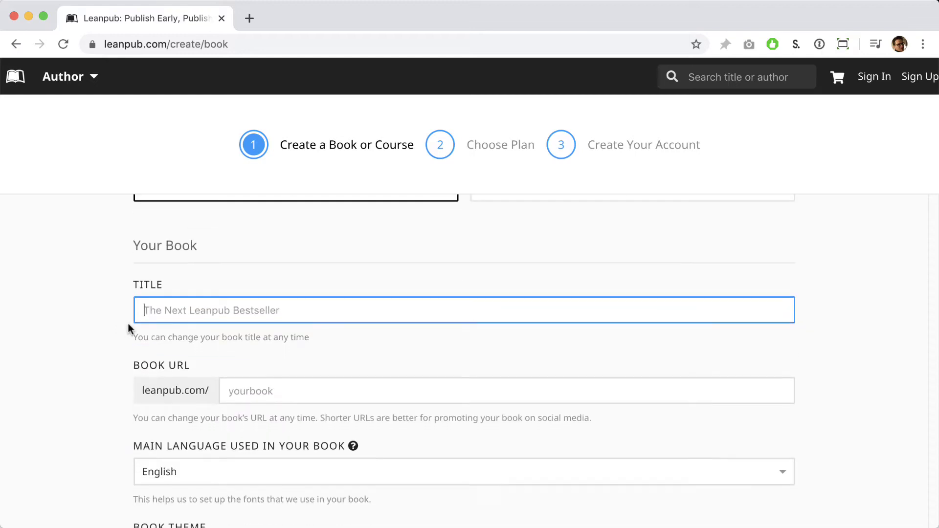
scroll(128, 328, "down", 2)
type("My ")
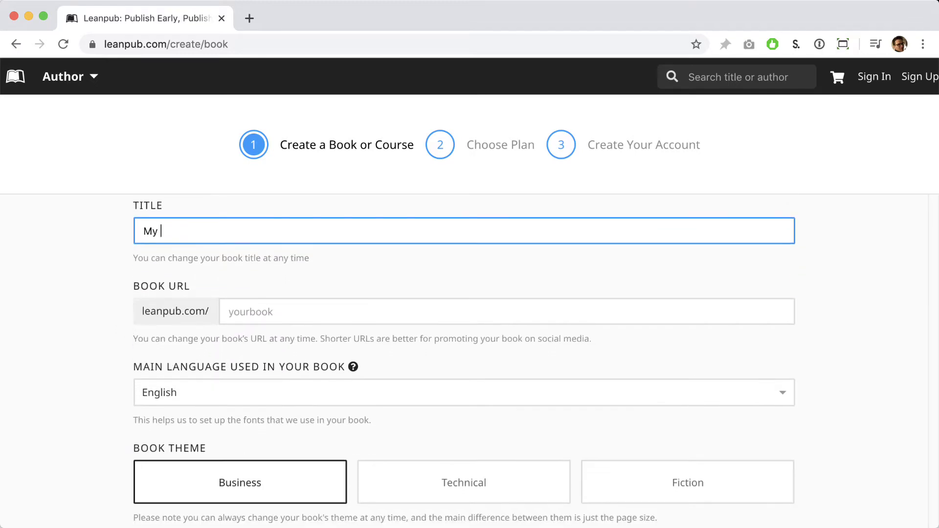
type("Leanpub Book")
left_click(109, 360)
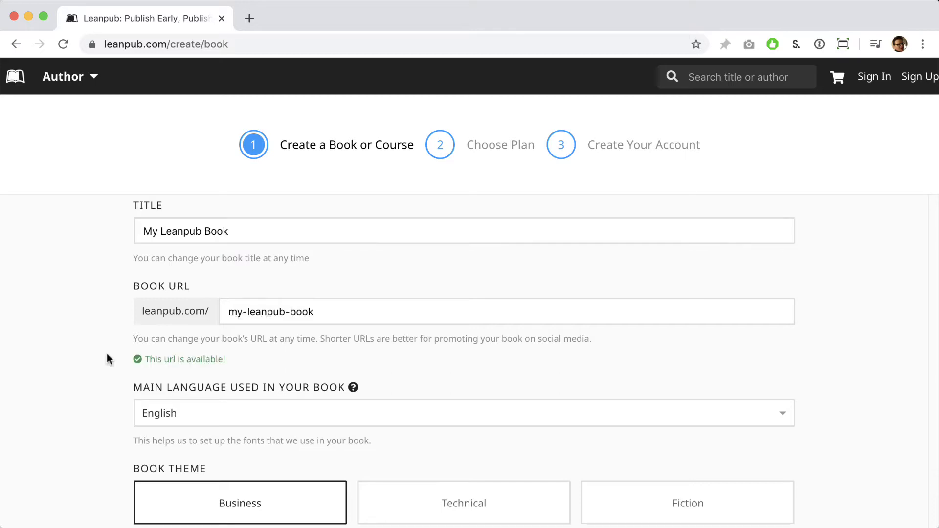
Keep English as the language and choose 'Bring your own book' as the writing mode
scroll(137, 379, "down", 4)
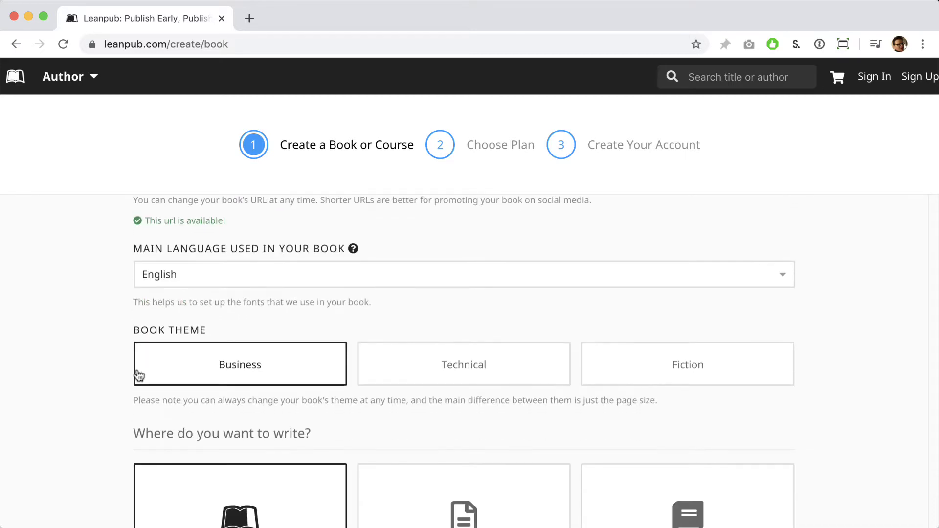
scroll(139, 375, "down", 1)
left_click(644, 250)
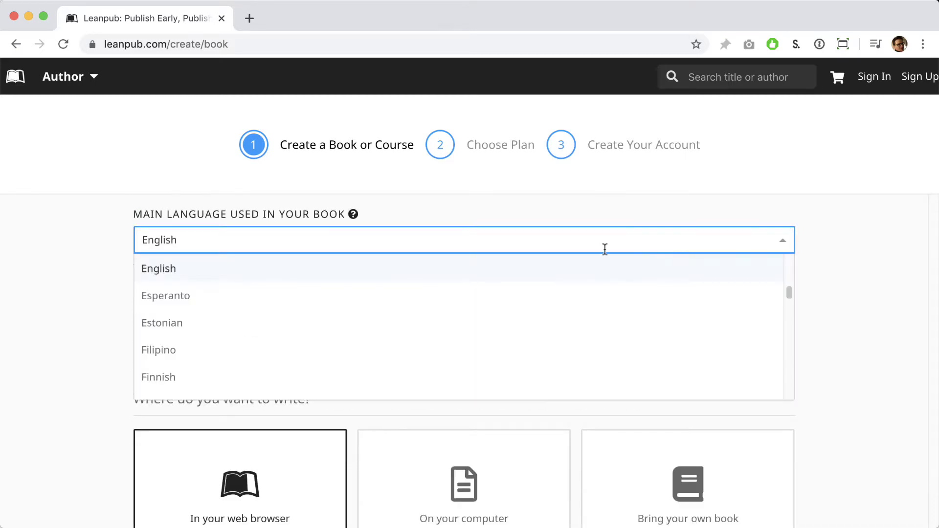
left_click(103, 255)
scroll(98, 313, "down", 5)
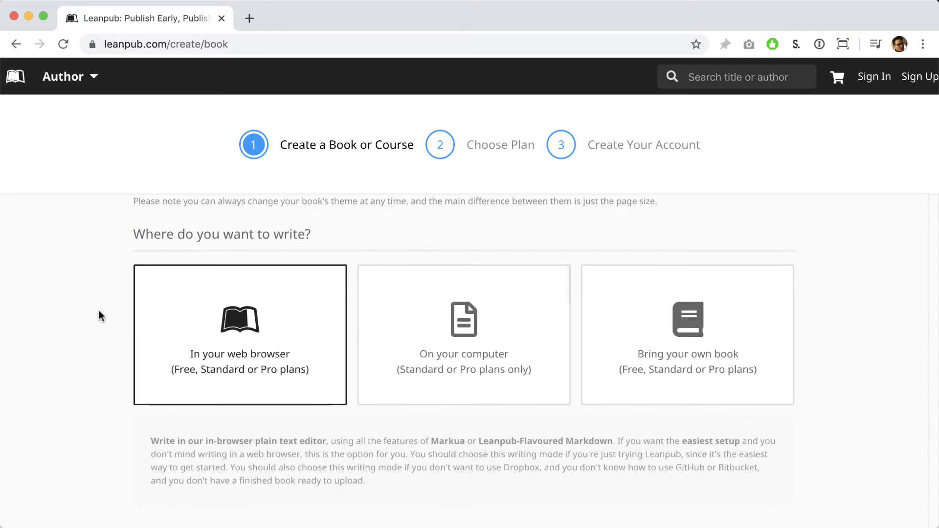
scroll(100, 315, "down", 1)
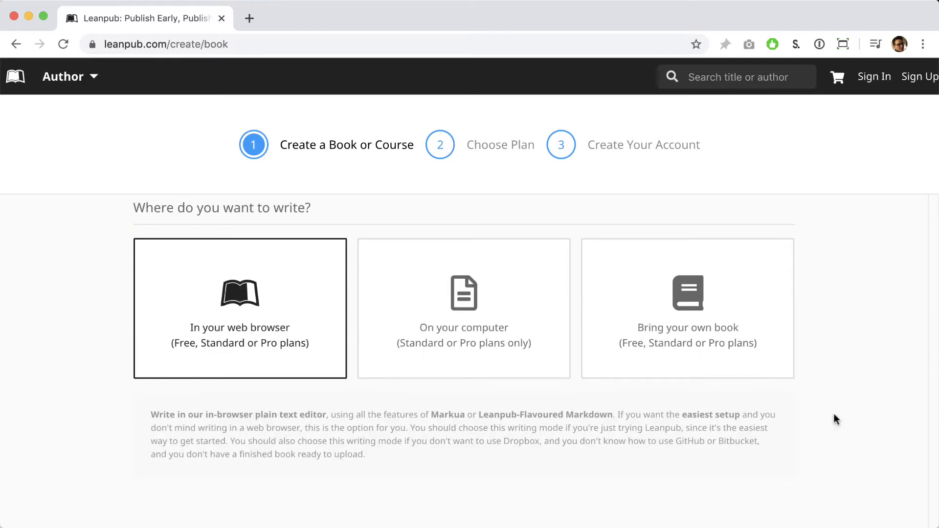
left_click(750, 361)
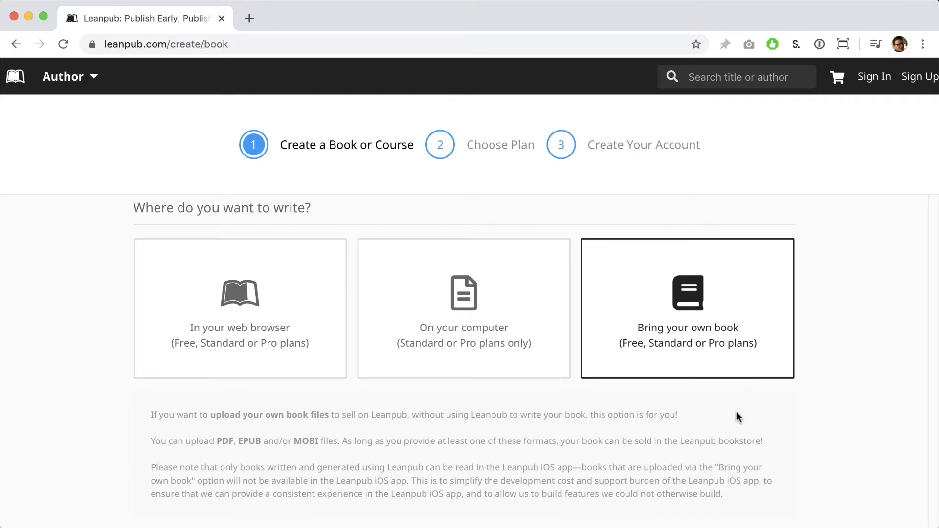
Select the Free plan for the new book
scroll(736, 416, "down", 3)
scroll(740, 414, "down", 5)
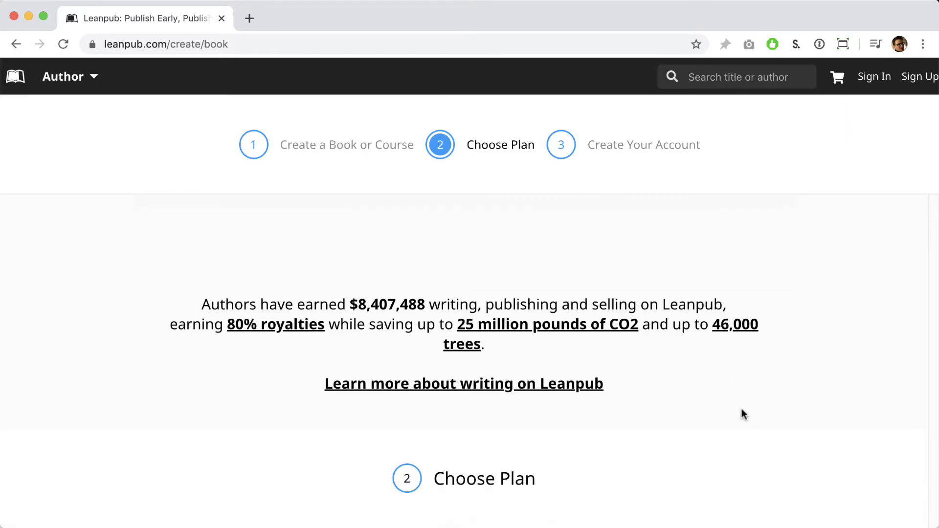
scroll(744, 413, "down", 3)
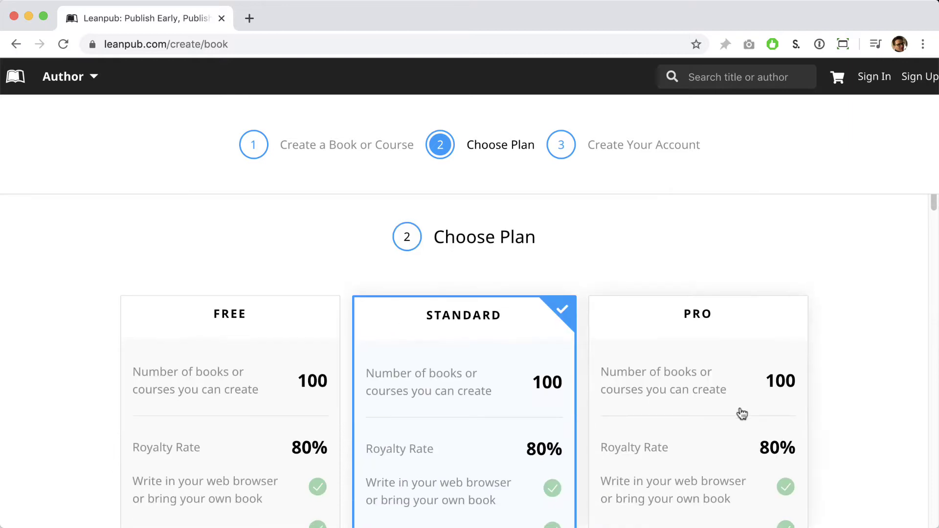
scroll(742, 413, "down", 2)
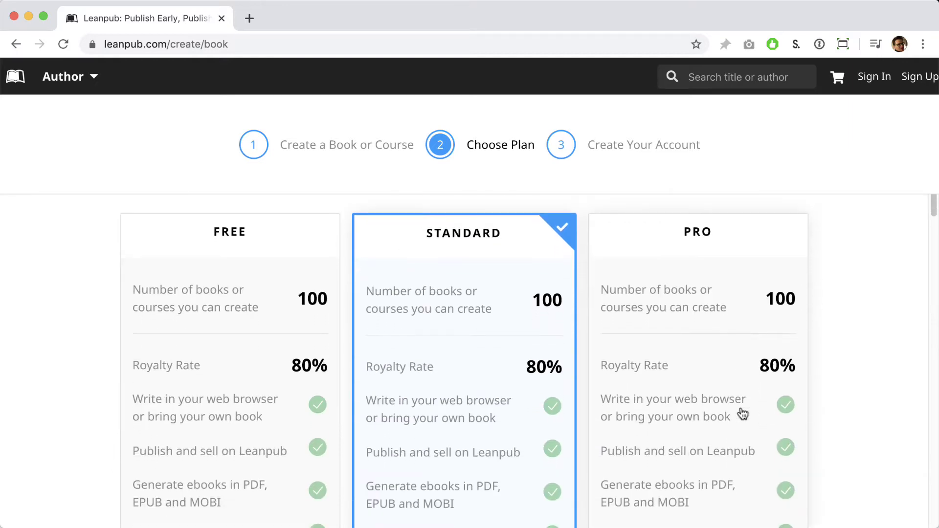
left_click(273, 442)
Enter the author's full name, e-mail address and account password, and accept the Terms of Service
scroll(78, 452, "down", 8)
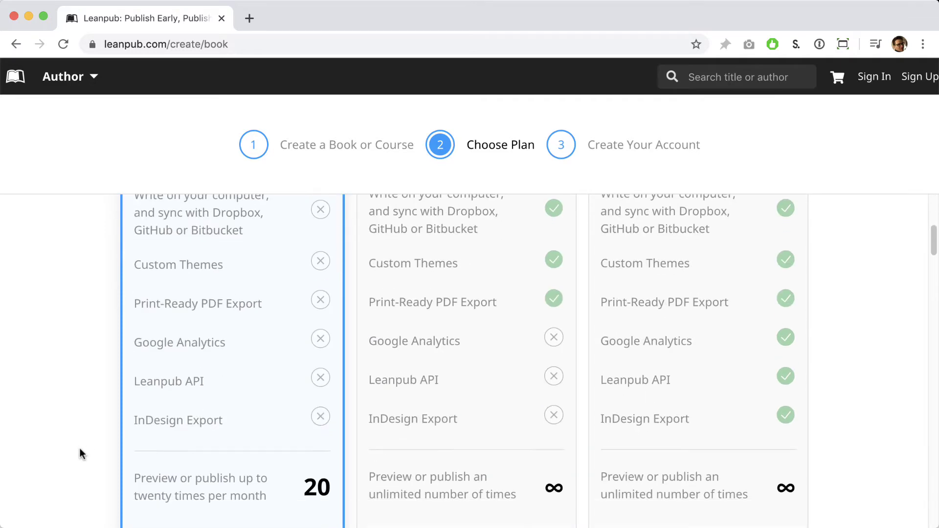
scroll(82, 453, "down", 10)
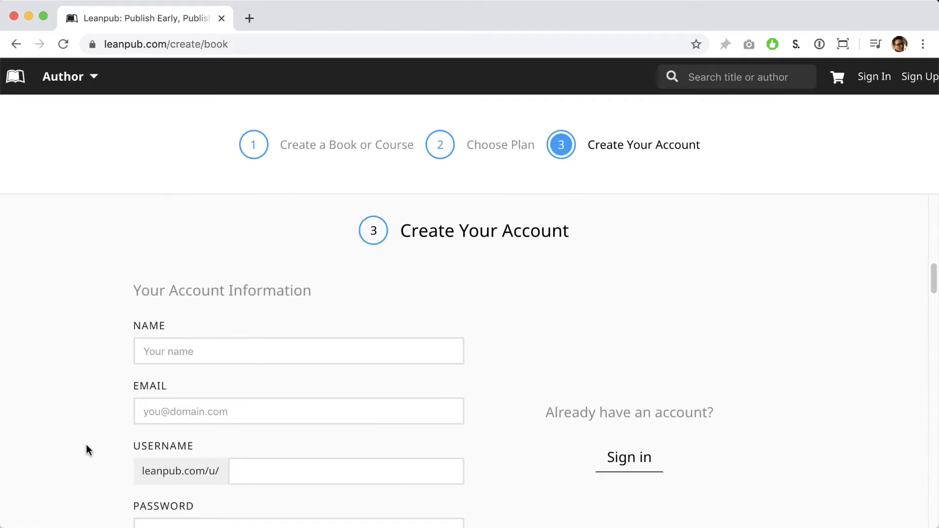
left_click(178, 349)
type("Len ")
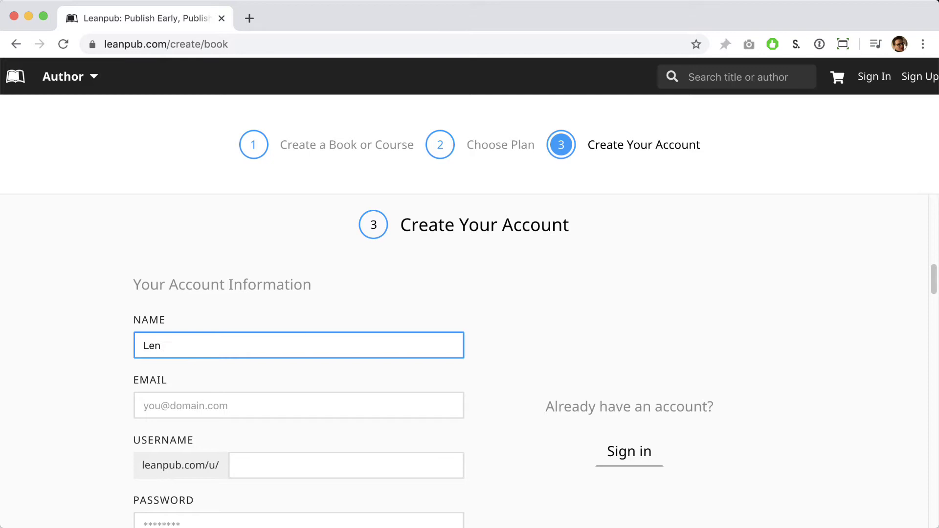
type("Ipsum")
left_click(144, 405)
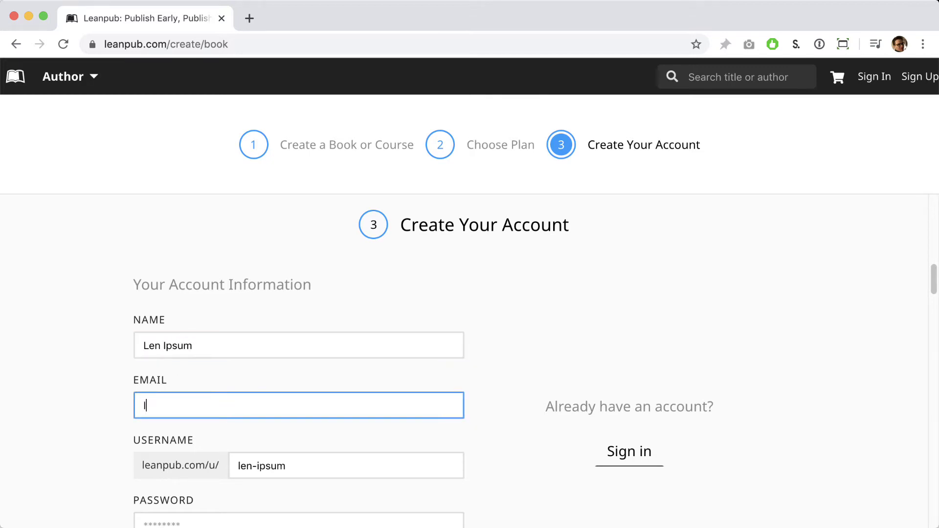
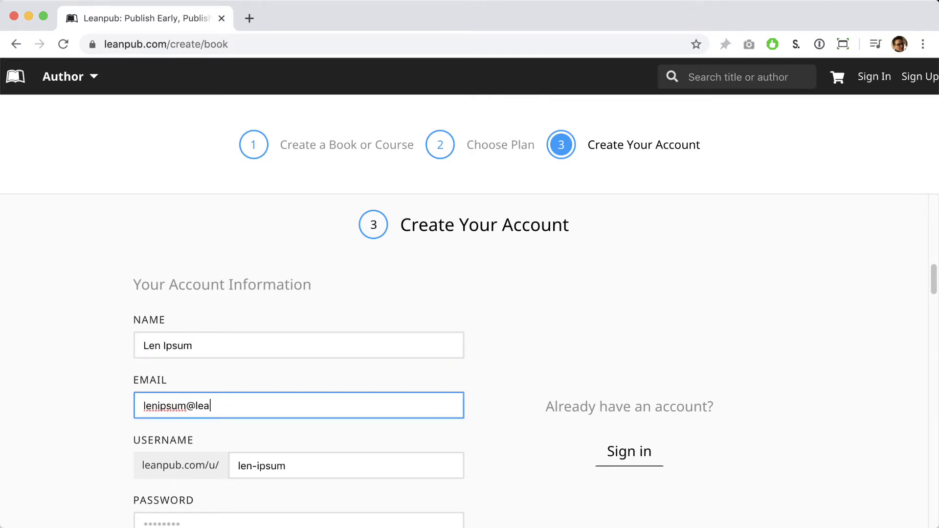
scroll(125, 443, "down", 1)
left_click(160, 465)
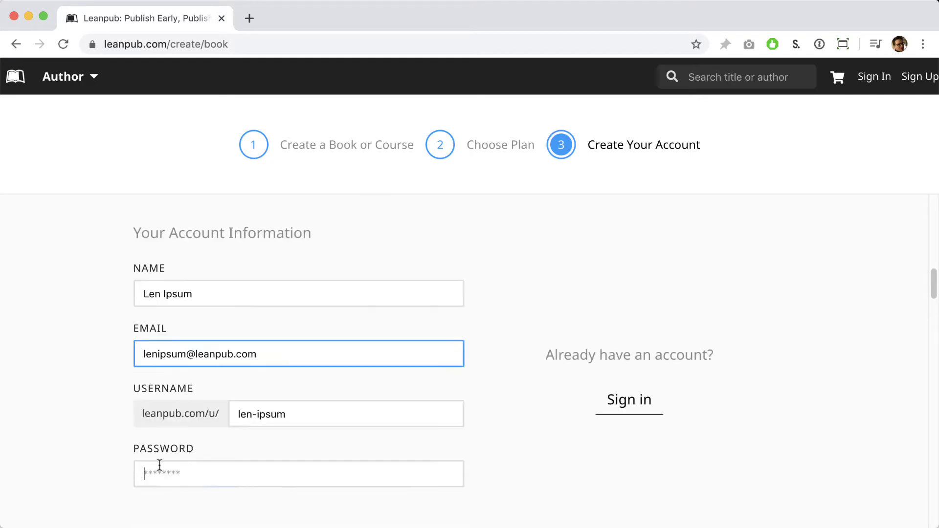
type("••••••••••••••")
scroll(102, 461, "down", 2)
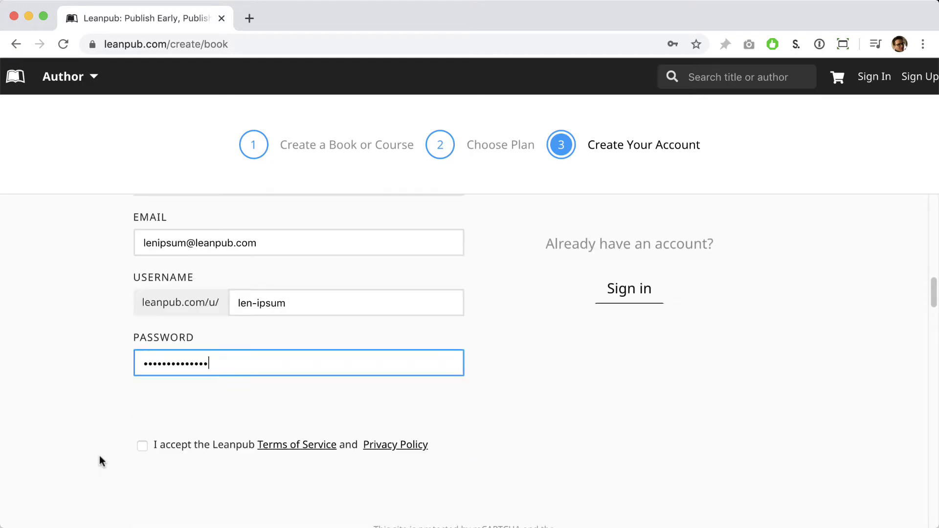
scroll(130, 319, "down", 4)
left_click(142, 249)
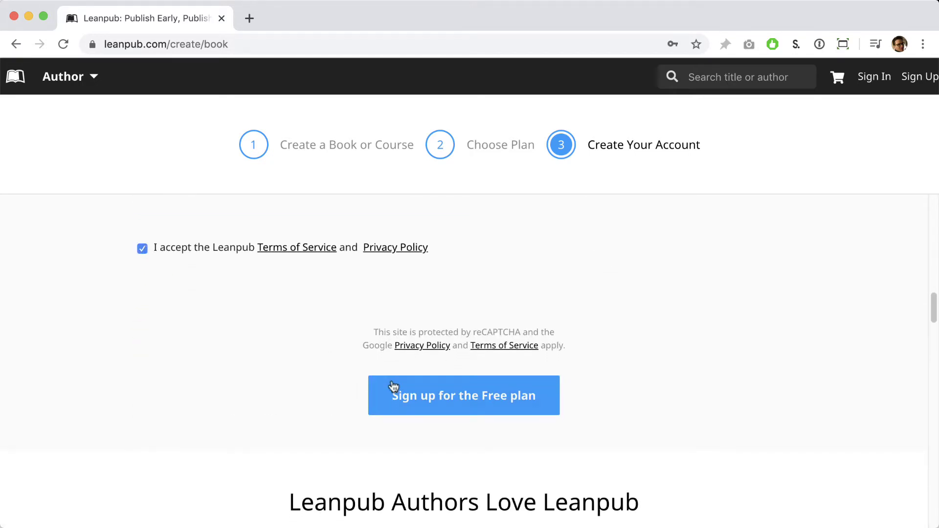
Complete the Free-plan sign-up and go to the book's Preview or Publish > Upload page
left_click(395, 389)
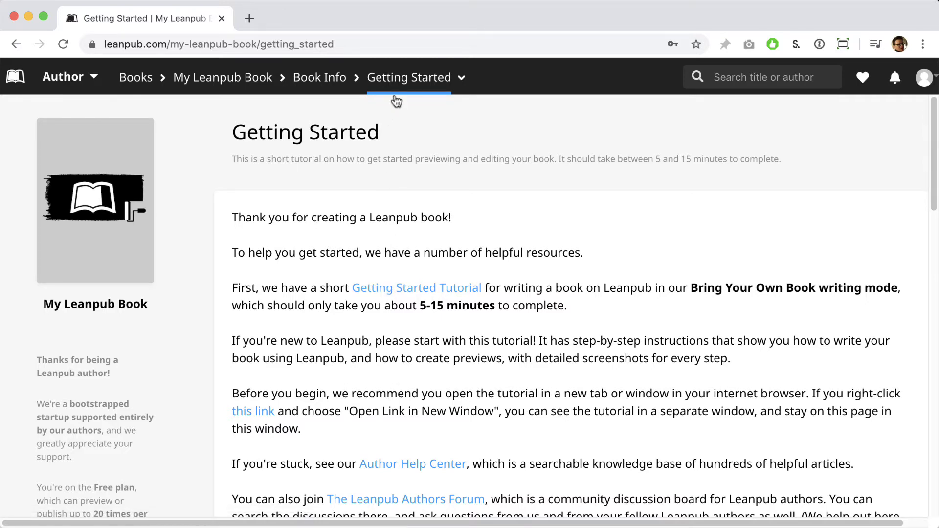
mouse_move(395, 88)
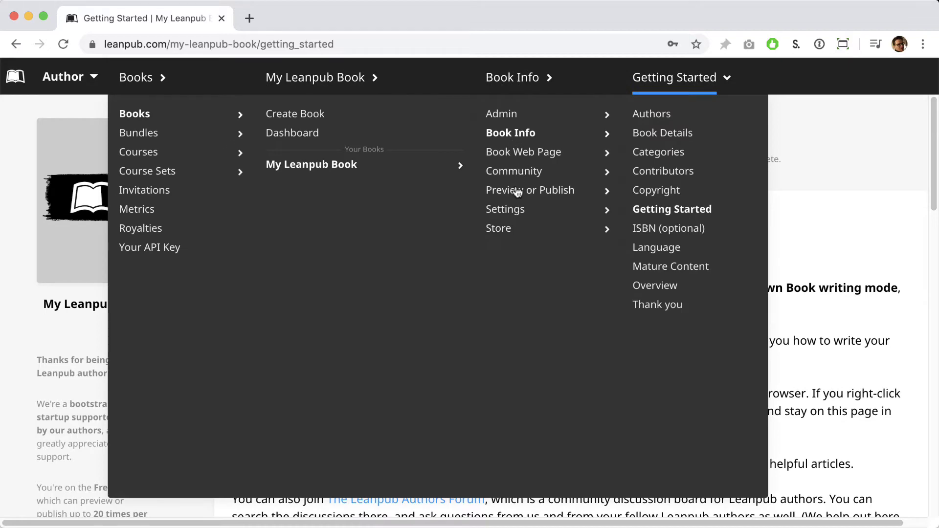
left_click(518, 191)
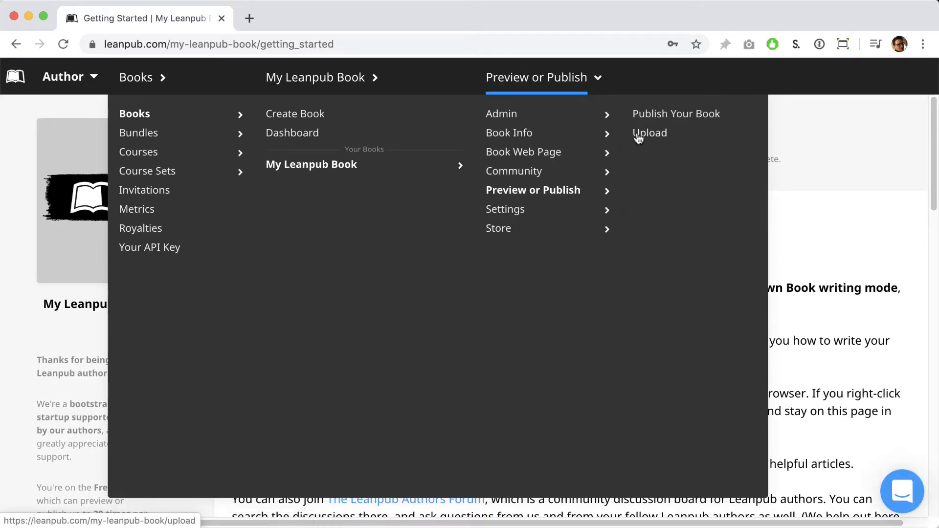
left_click(639, 139)
scroll(477, 173, "down", 5)
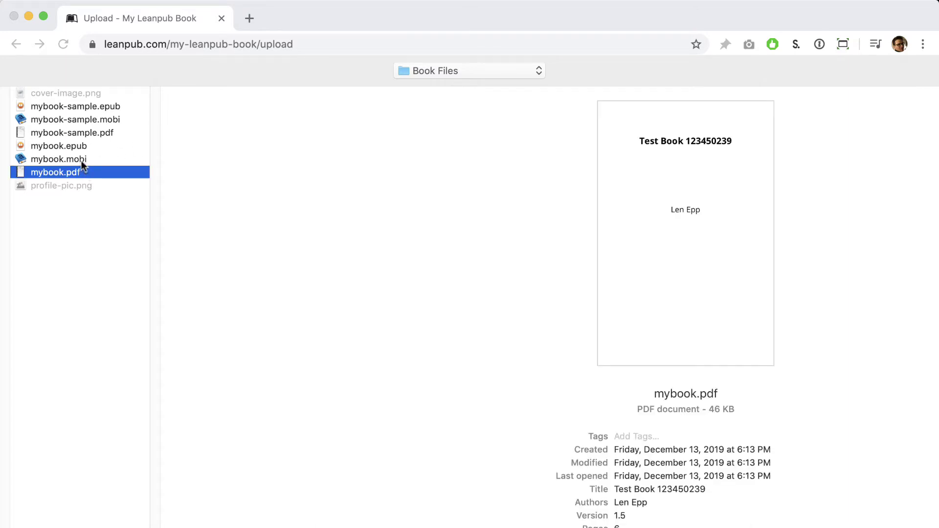
Upload mybook.pdf, mybook.mobi and mybook.epub as the book's files
left_click(81, 161, "shift")
left_click(77, 147, "shift")
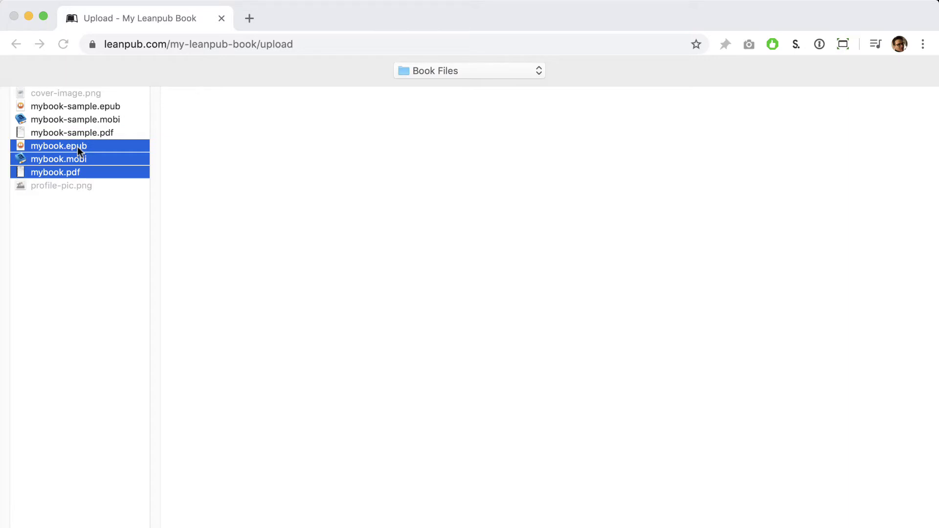
key("Return")
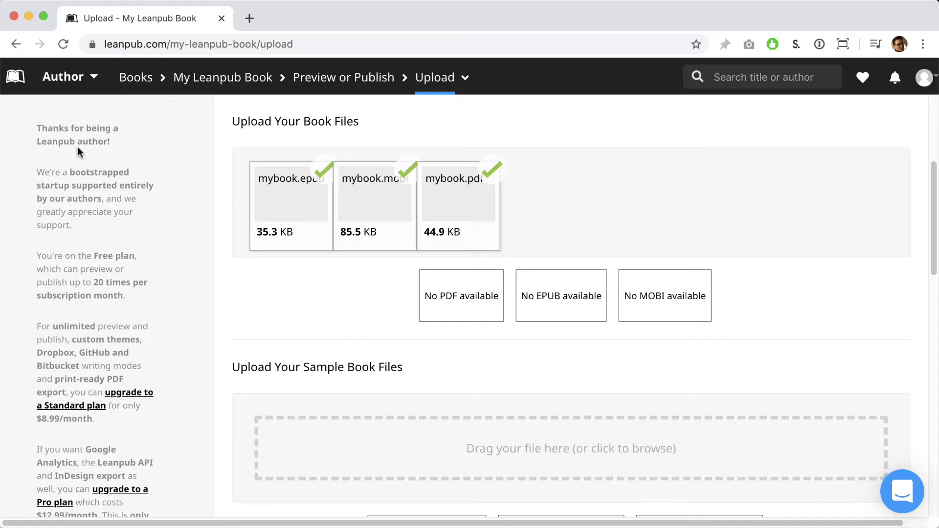
scroll(134, 161, "down", 15)
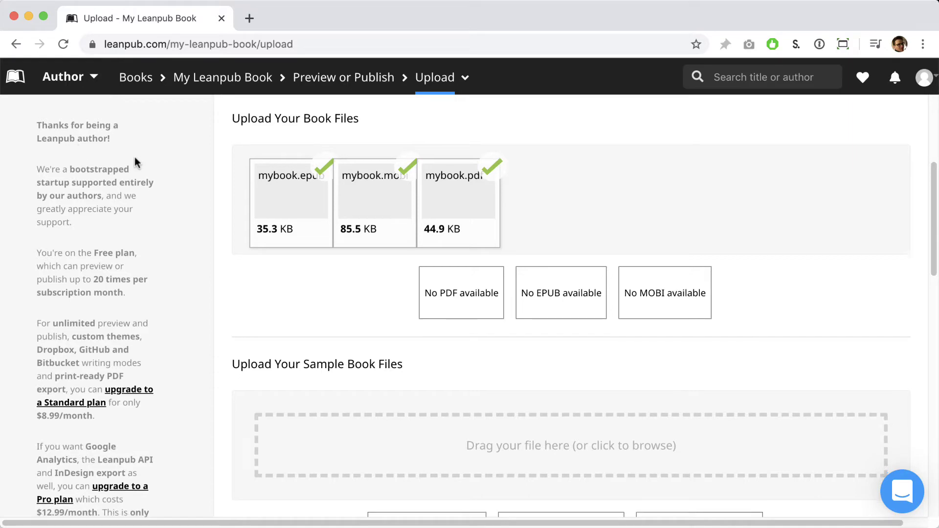
scroll(134, 175, "down", 6)
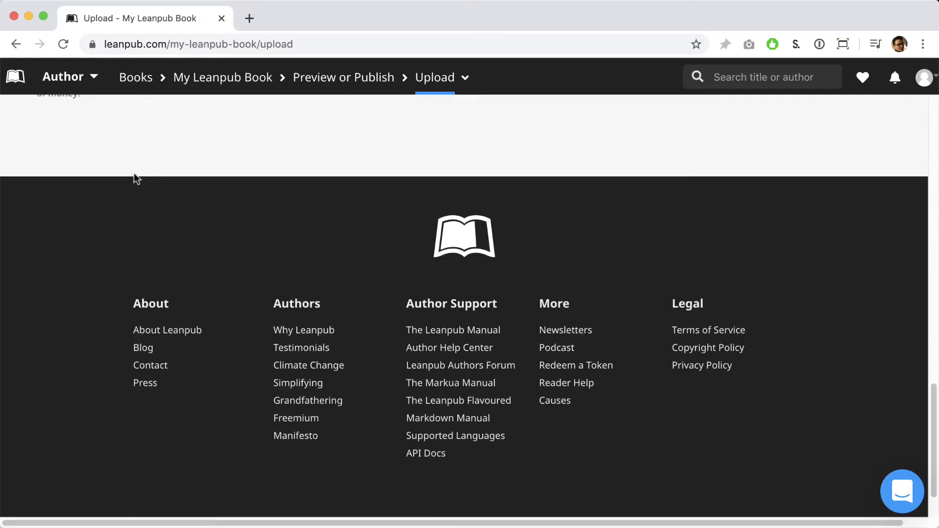
right_click(418, 361)
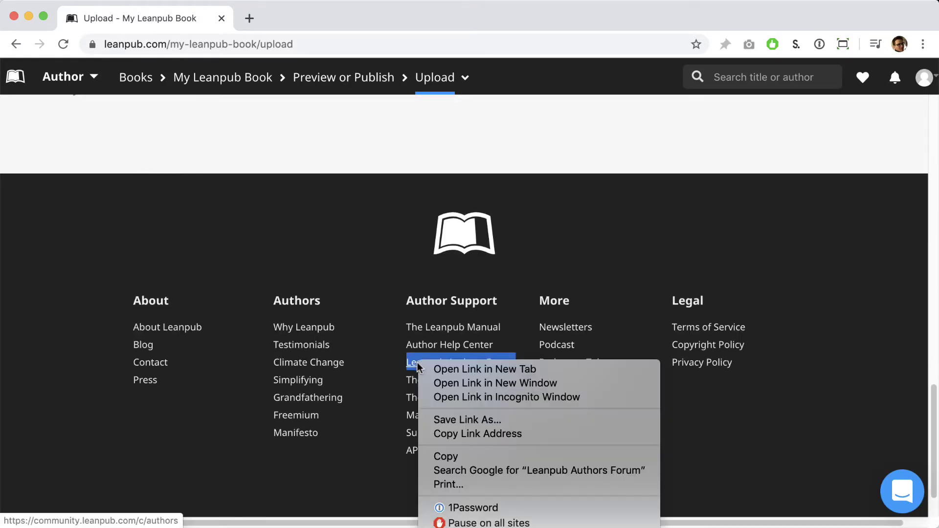
left_click(421, 366)
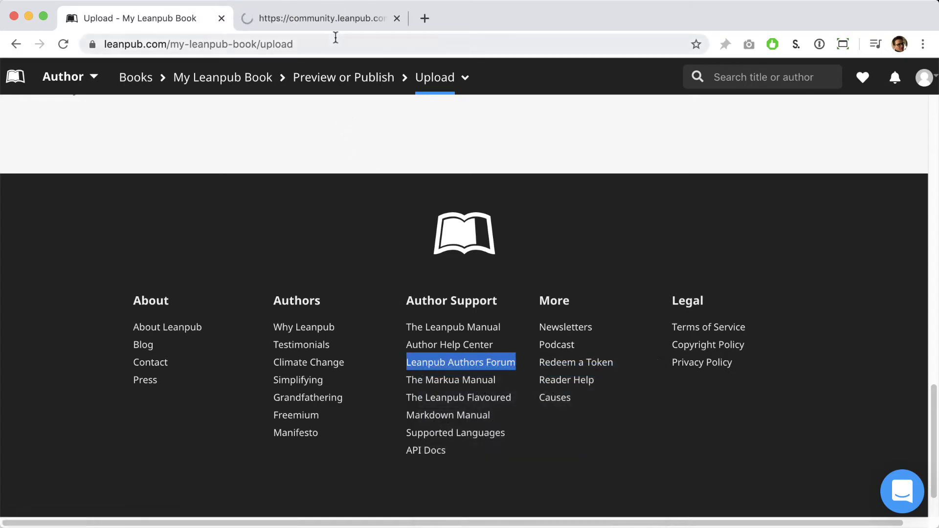
left_click(336, 19)
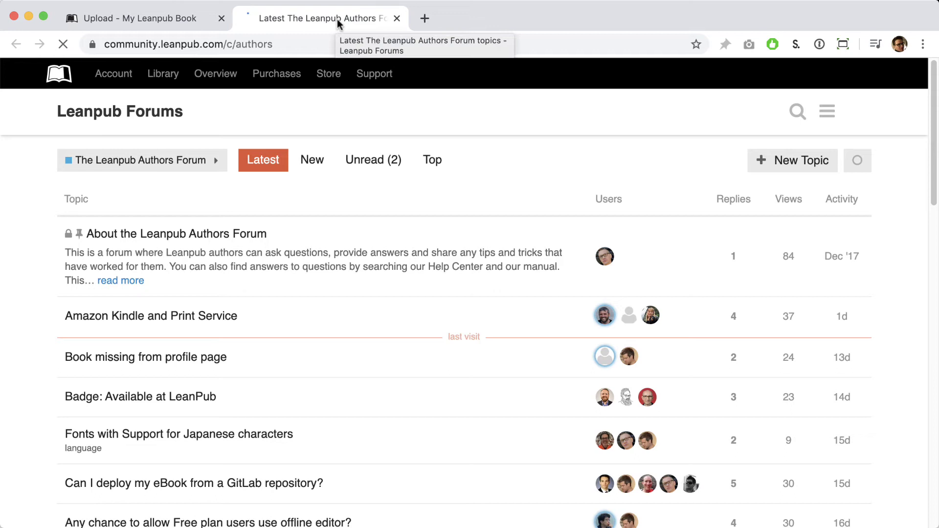
left_click(397, 19)
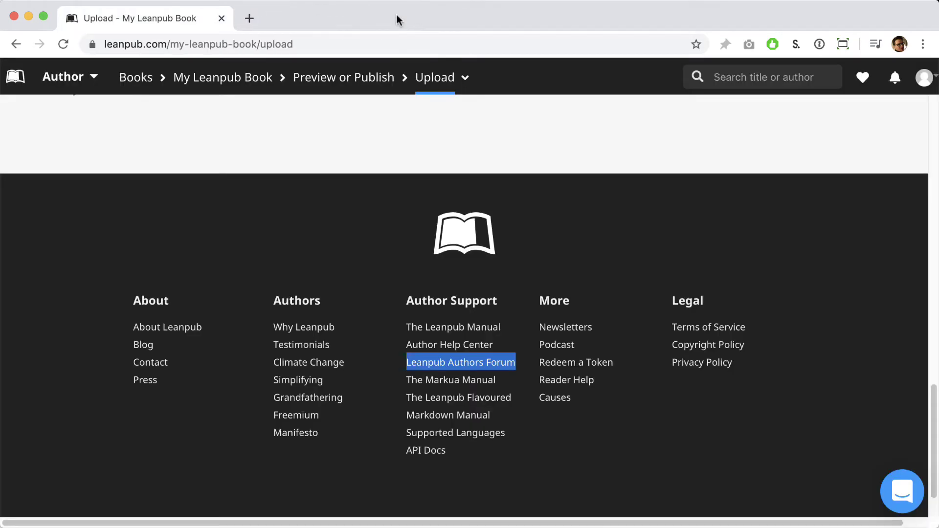
right_click(447, 349)
left_click(457, 354)
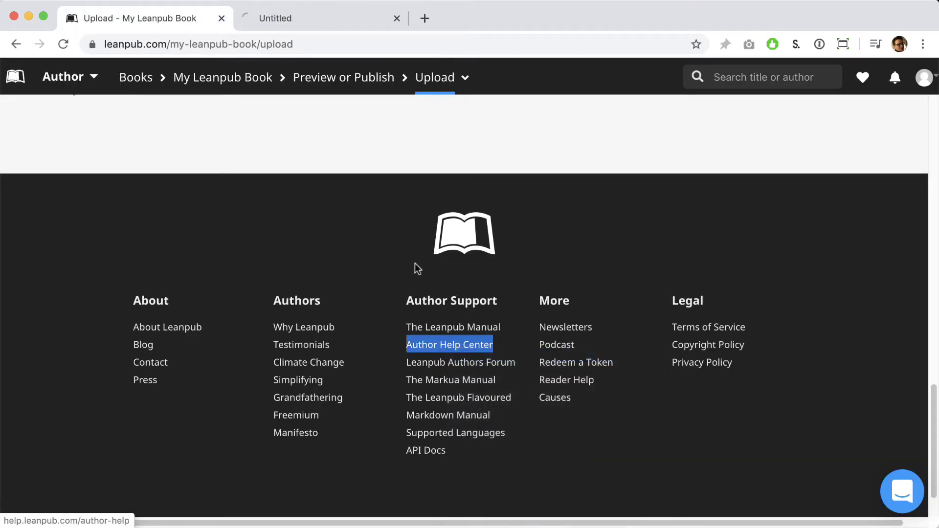
left_click(354, 25)
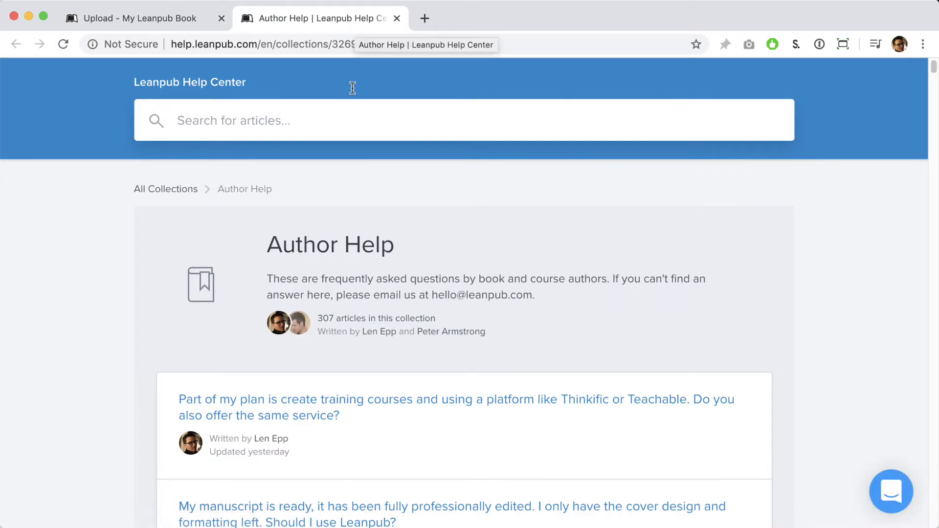
scroll(337, 166, "down", 4)
scroll(337, 169, "down", 8)
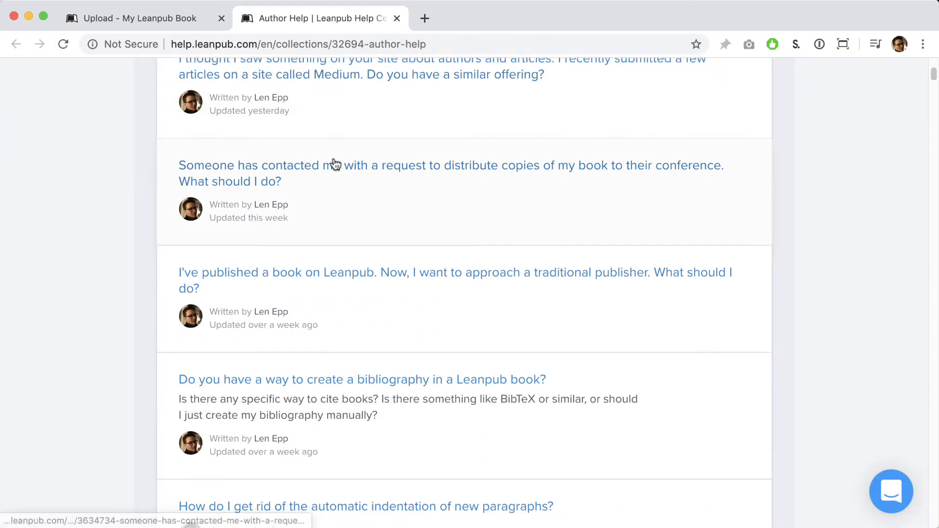
left_click(397, 18)
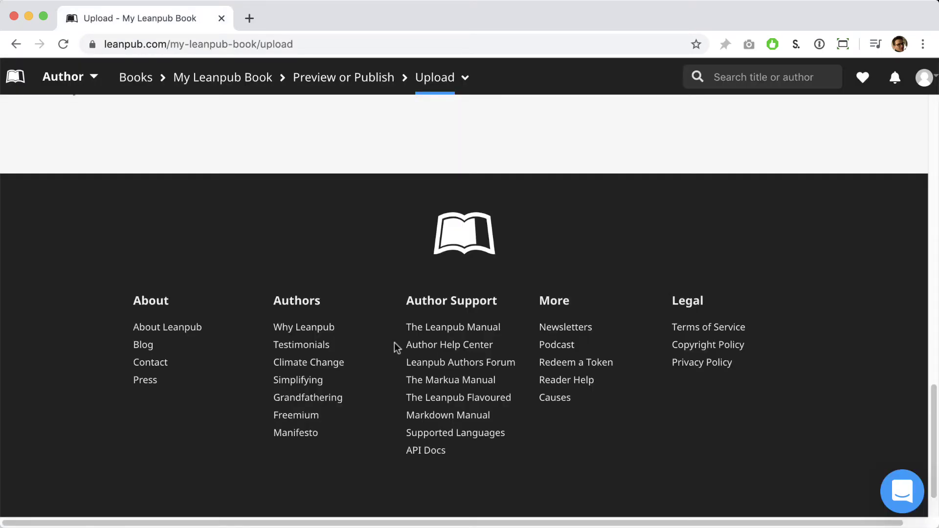
scroll(395, 343, "up", 10)
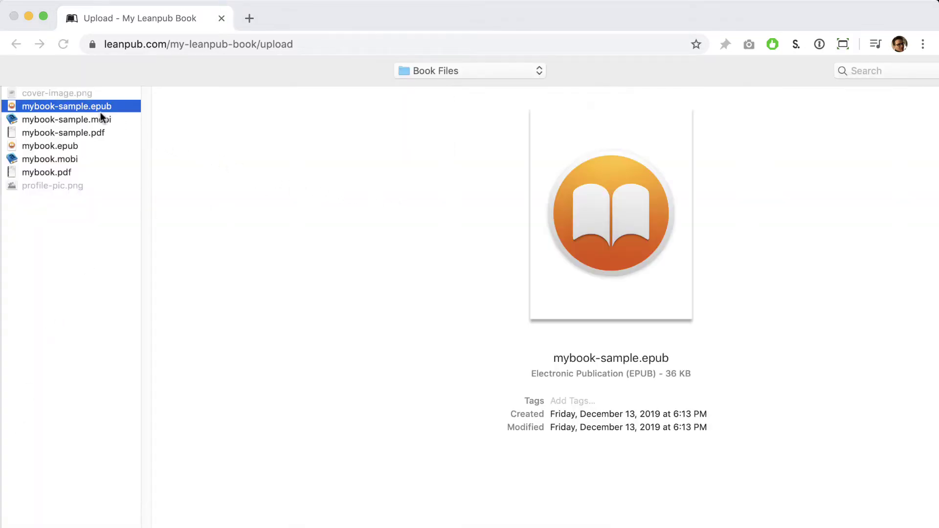
Upload mybook-sample.epub, .mobi and .pdf as the book's sample files
left_click(101, 120, "shift")
left_click(98, 133, "shift")
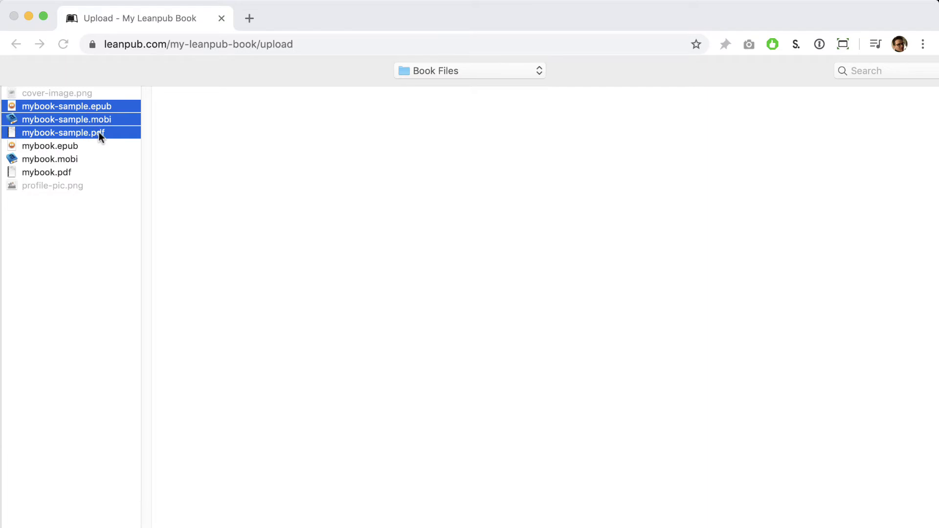
key("Return")
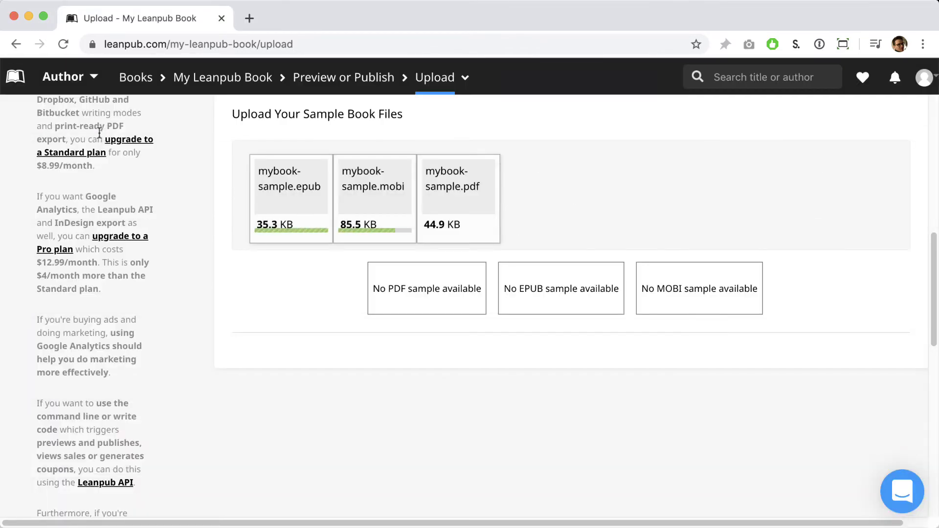
Publish My Leanpub Book from the Publish Your Book page
left_click(439, 84)
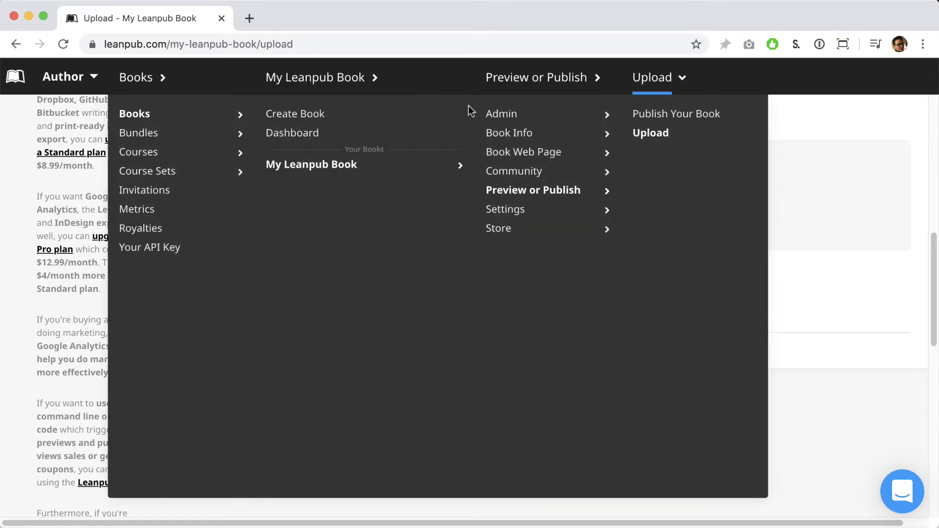
left_click(645, 115)
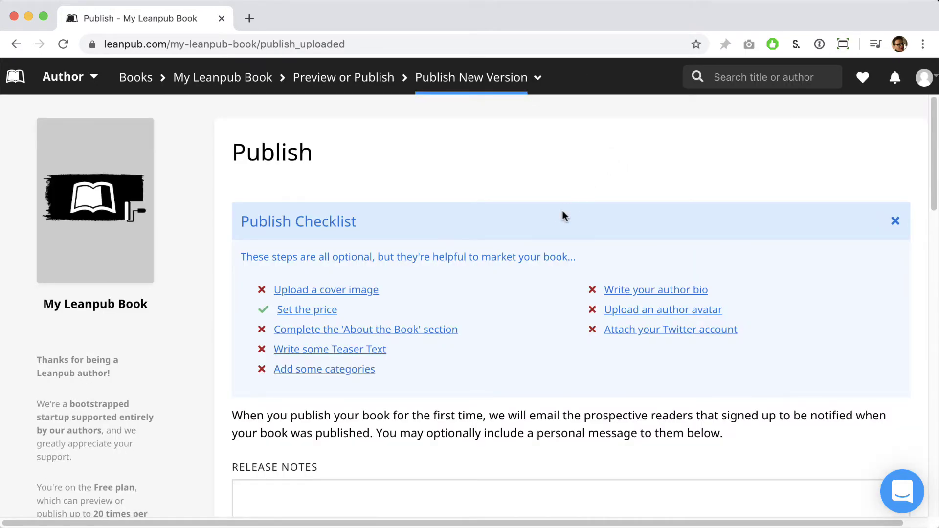
scroll(562, 215, "down", 10)
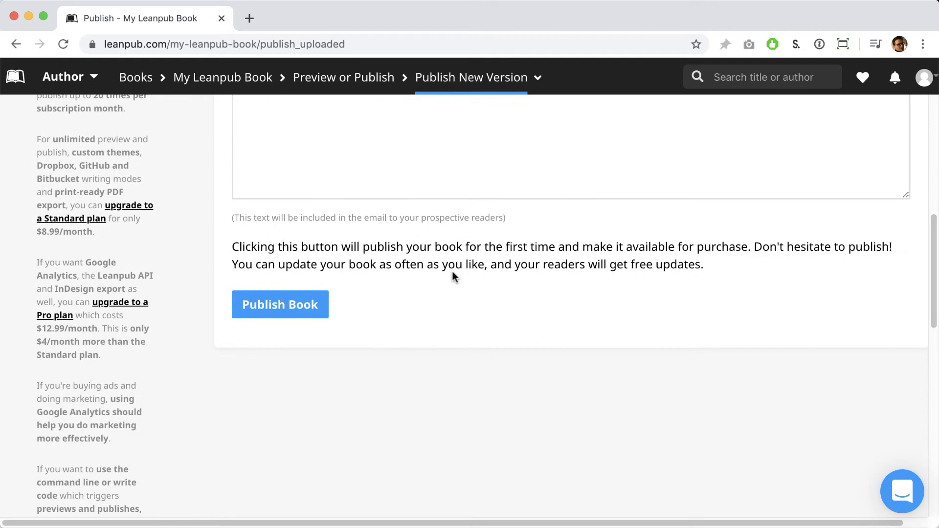
left_click(311, 304)
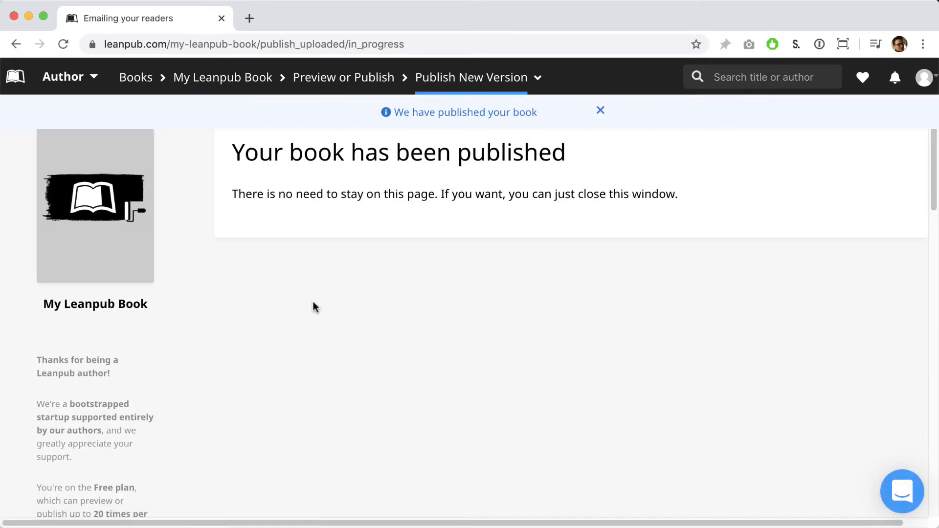
View the book's $9.99 store page, then go to its author Overview page via Edit
left_click(139, 258)
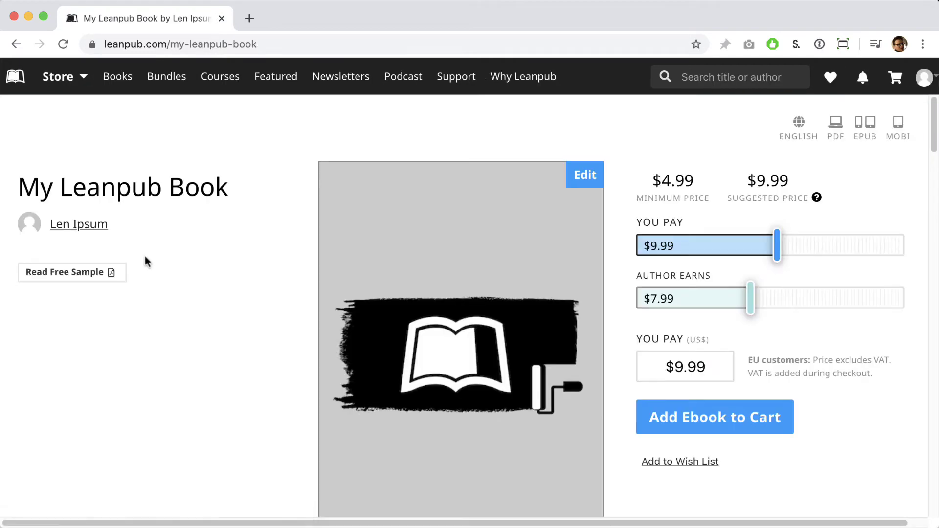
scroll(171, 278, "down", 10)
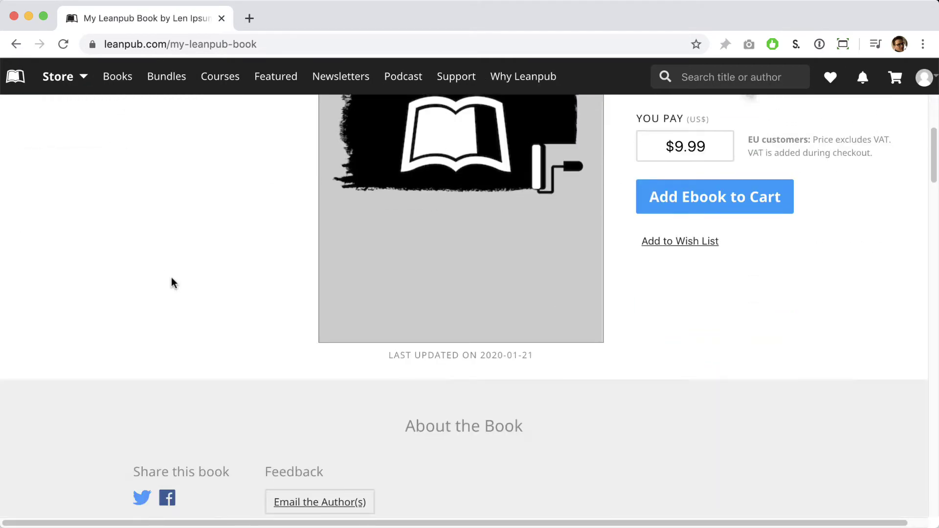
scroll(169, 276, "down", 2)
scroll(170, 275, "up", 15)
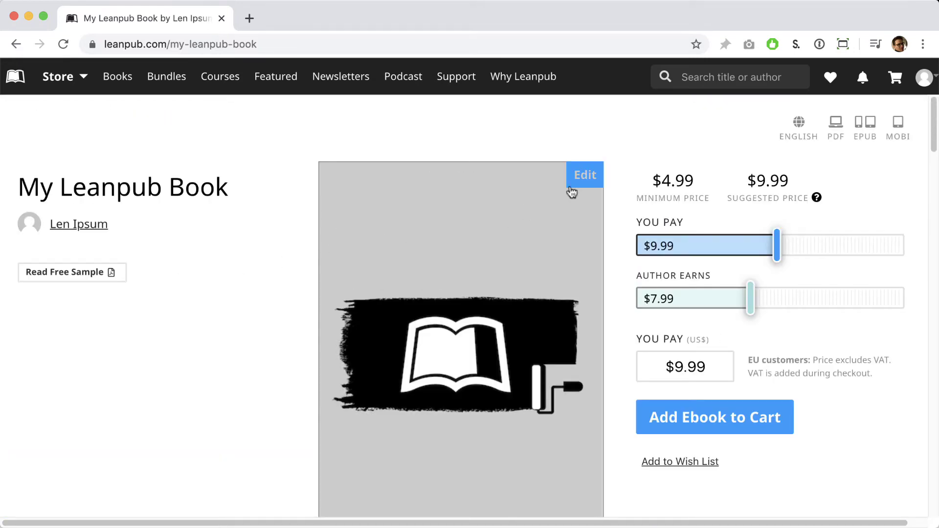
left_click(572, 191)
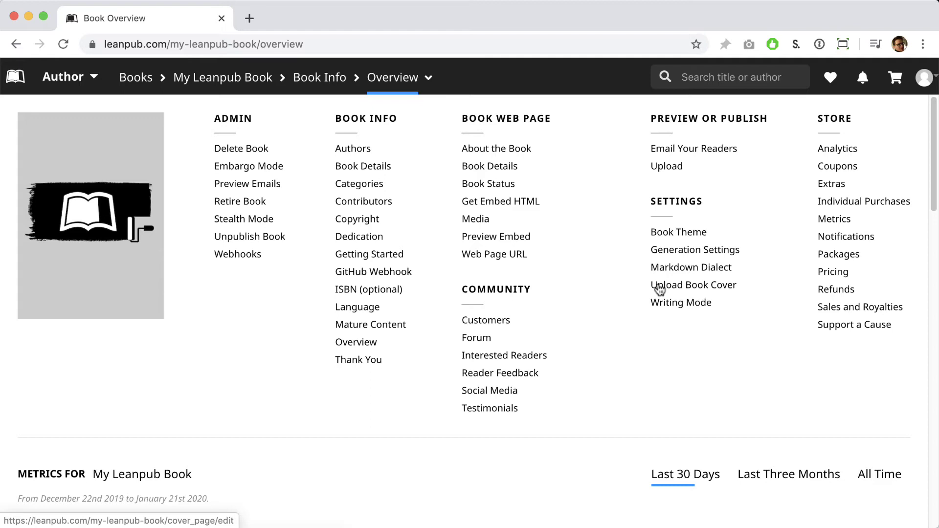
Replace the placeholder book cover with the mountain image cover-image.png
left_click(659, 288)
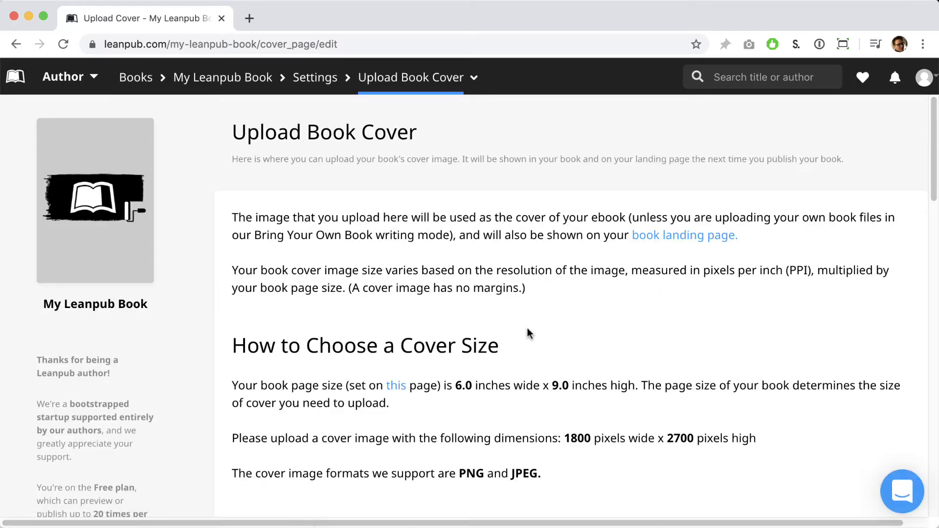
scroll(389, 421, "down", 8)
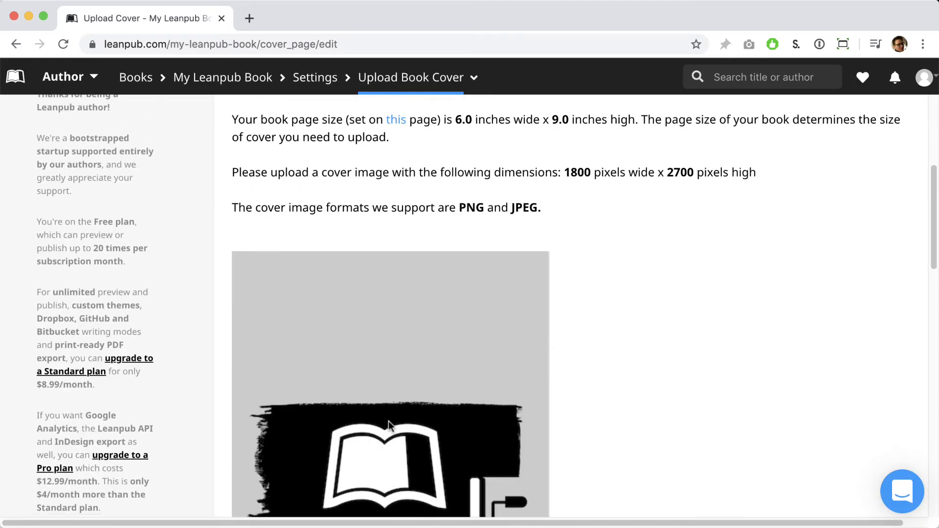
scroll(389, 421, "down", 6)
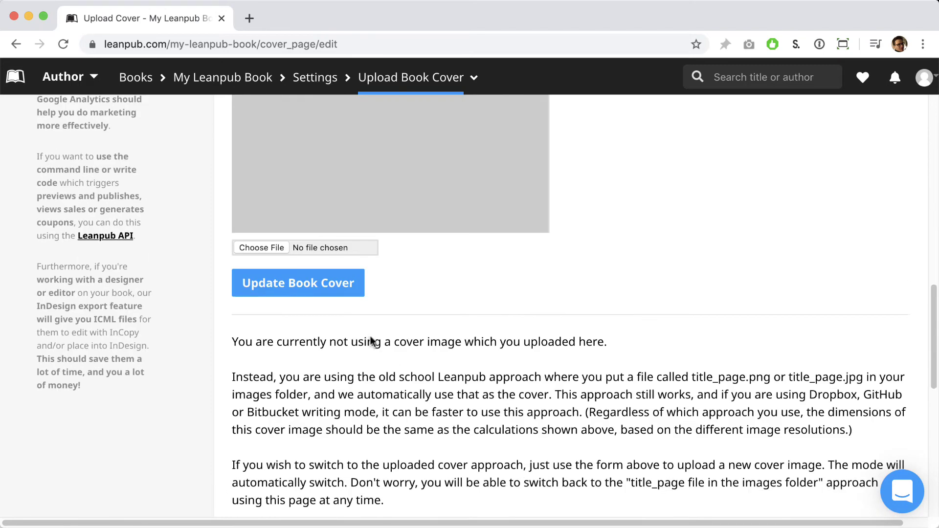
left_click(263, 246)
left_click(77, 93)
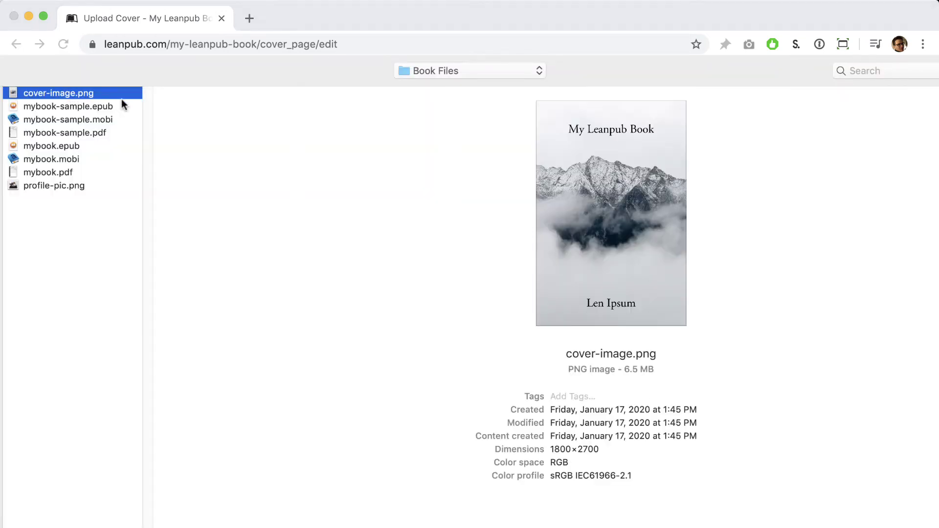
key("Return")
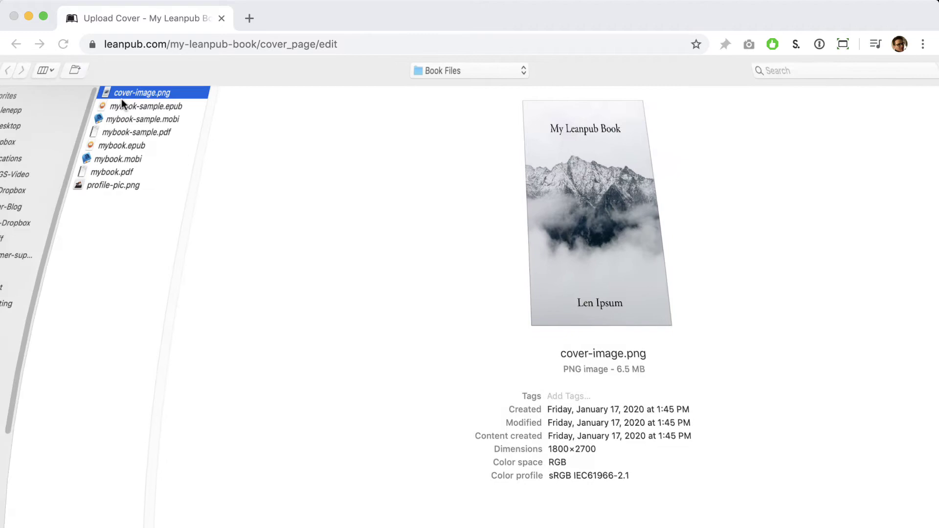
left_click(251, 290)
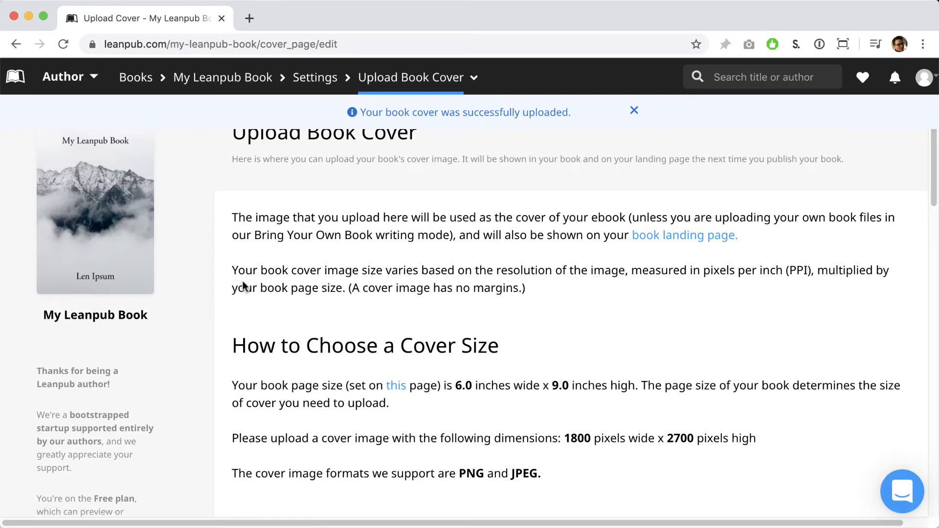
Enter 'A How-To Guide' as the Book Subtitle in Book Details and update the book
left_click(434, 93)
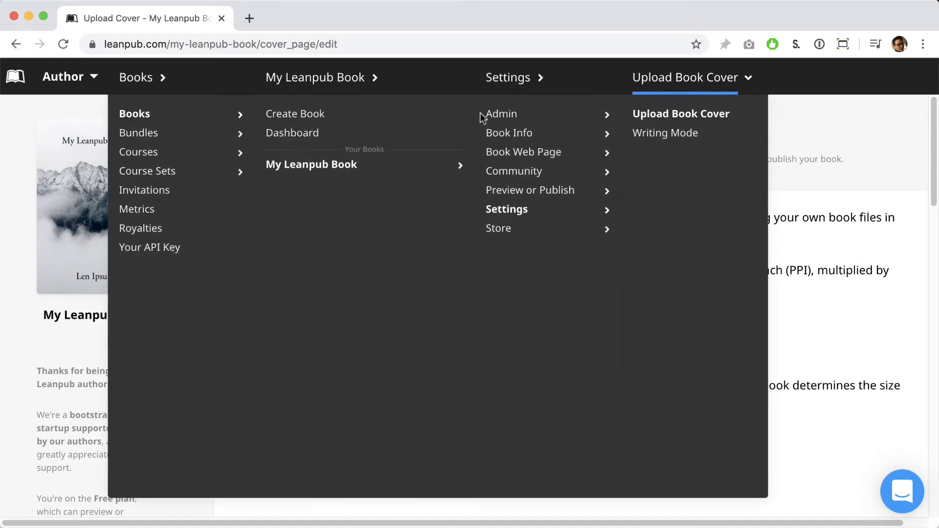
mouse_move(501, 137)
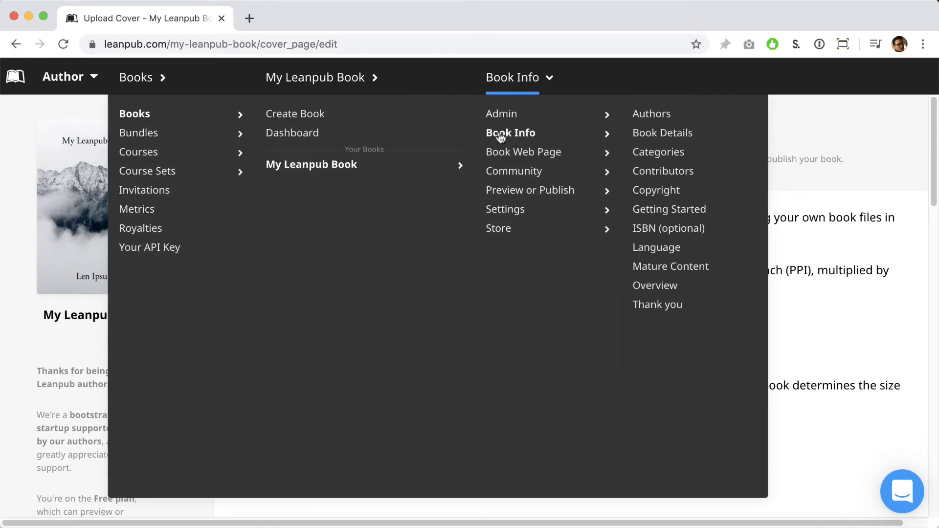
left_click(636, 136)
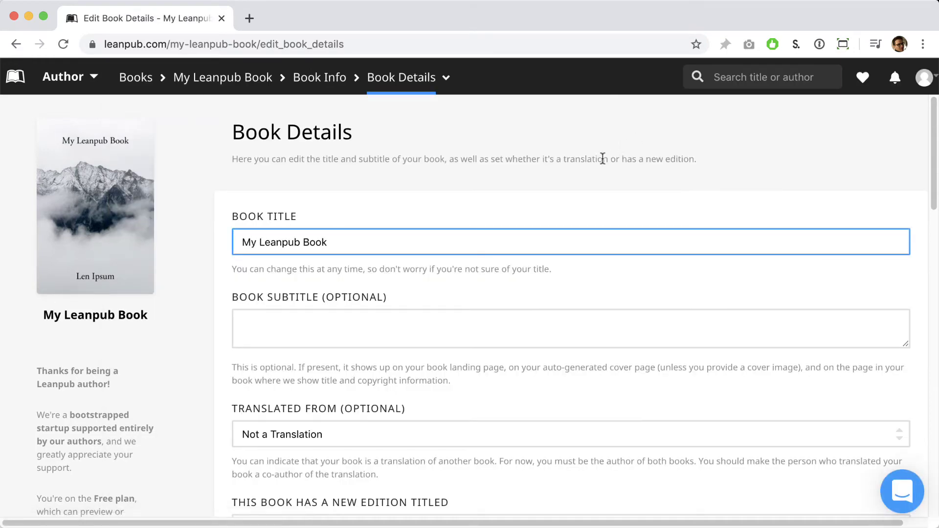
left_click(415, 312)
type("A")
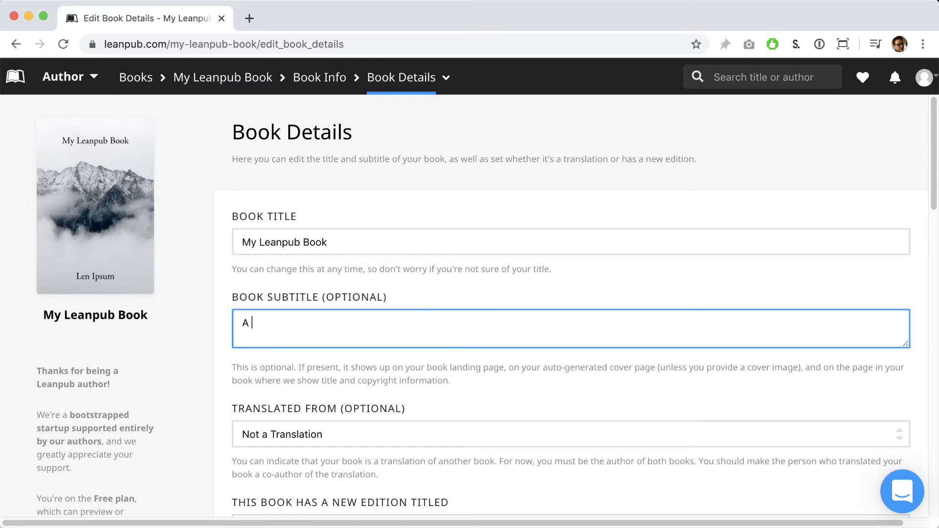
type(" How-To Guide")
scroll(398, 315, "down", 4)
left_click(297, 400)
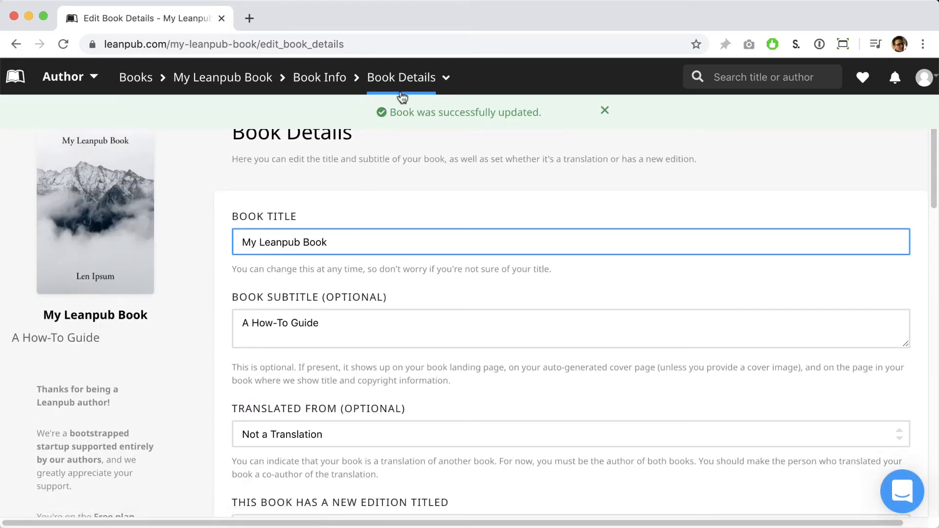
Enter 'Learn all the things' as the teaser text on the About The Book page
left_click(404, 85)
mouse_move(511, 152)
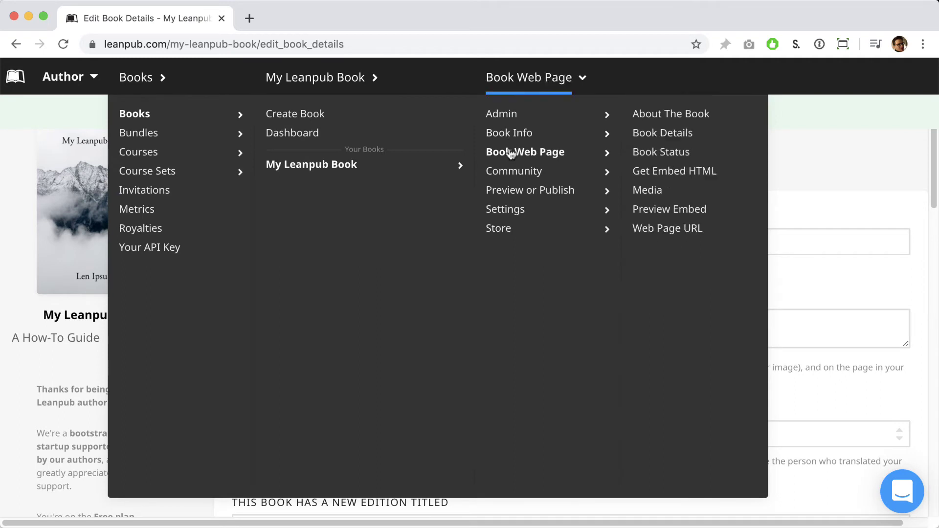
left_click(639, 114)
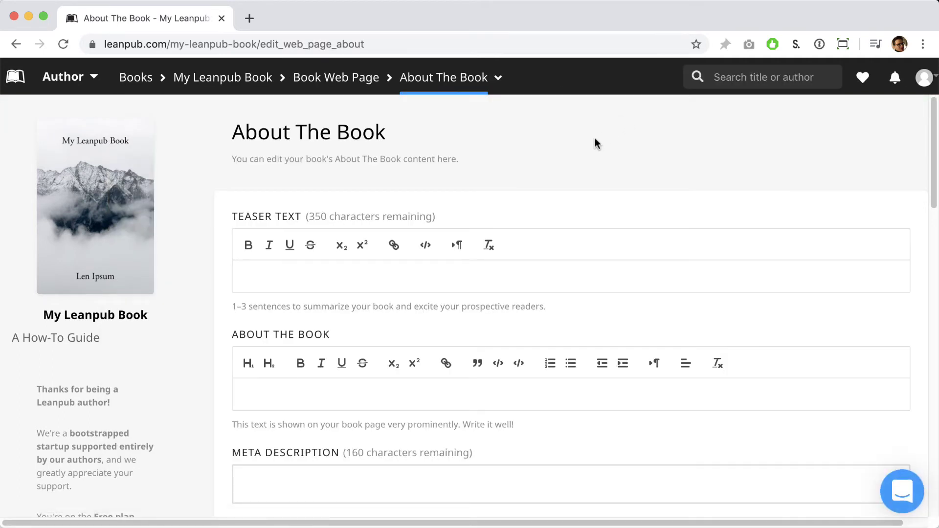
left_click(337, 273)
type("Learn a")
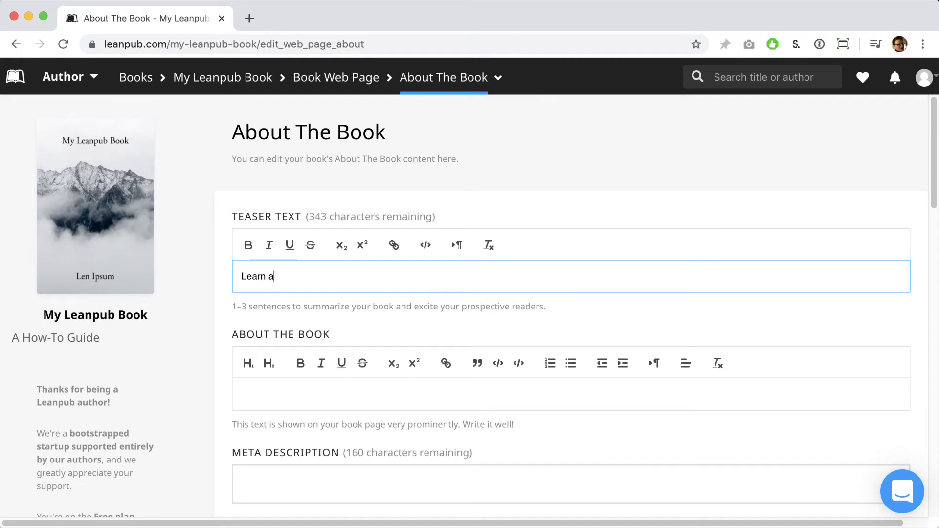
type("ll the things!")
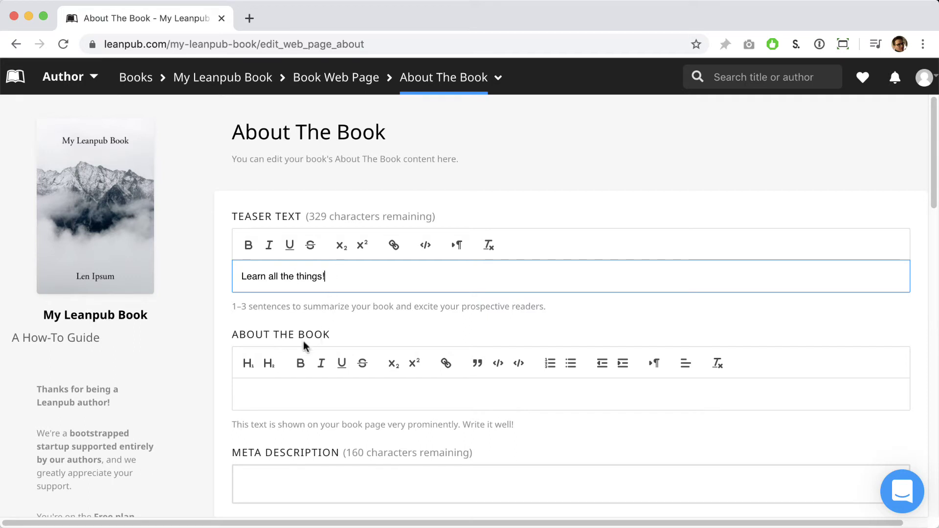
Write the one-sentence how-to-guide About The Book description and save the page
left_click(303, 394)
type("This book is a ")
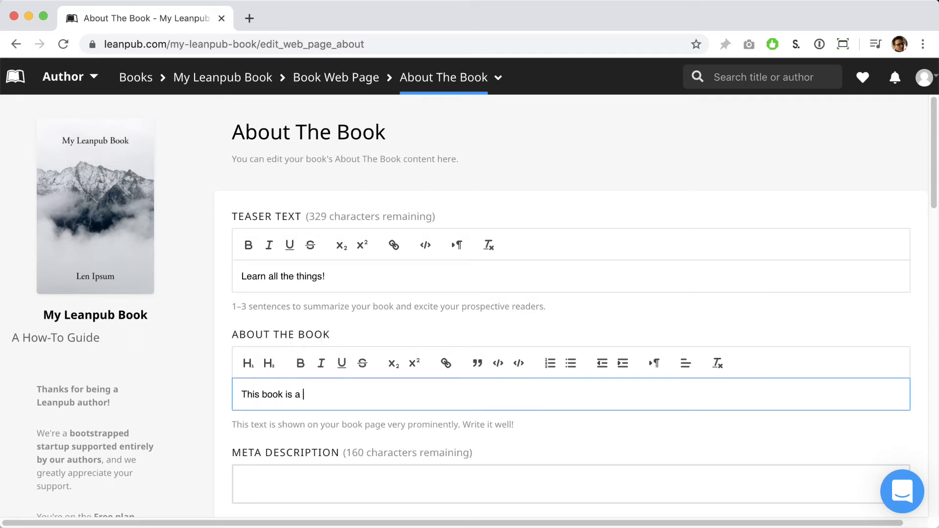
type("how-to guide that will teach you")
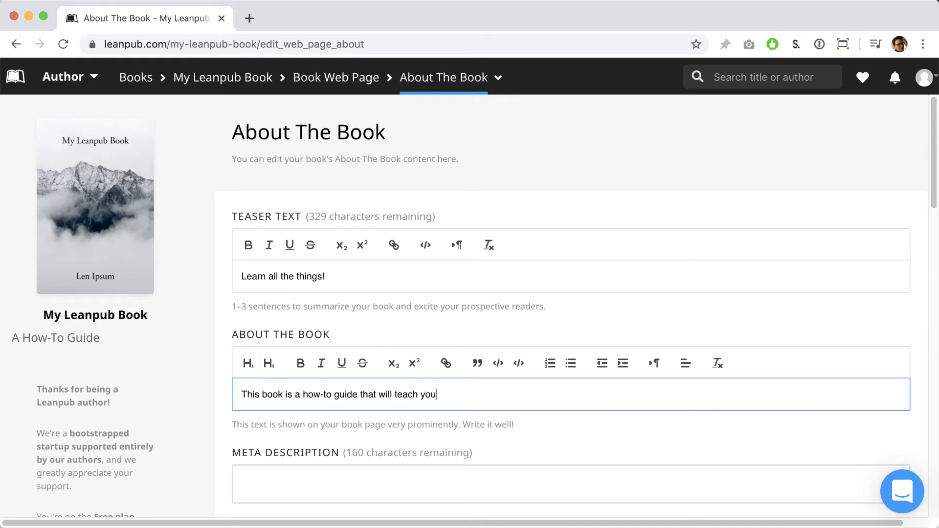
type(" everything you need to know about e")
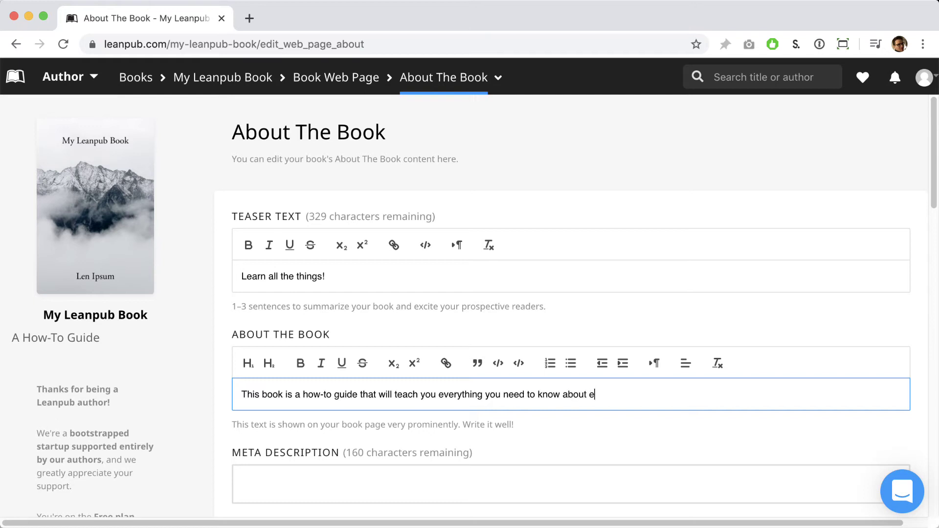
type("verything you need to know!")
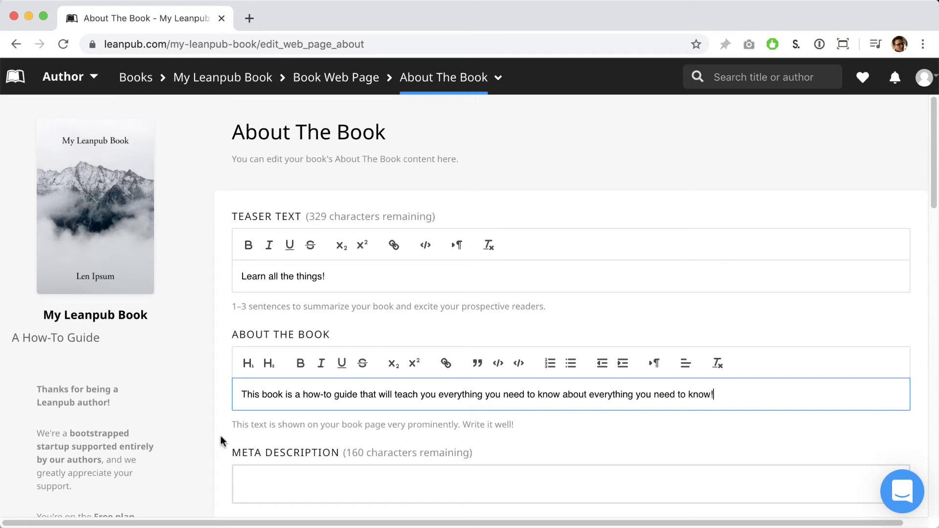
scroll(251, 442, "down", 1)
scroll(251, 442, "down", 10)
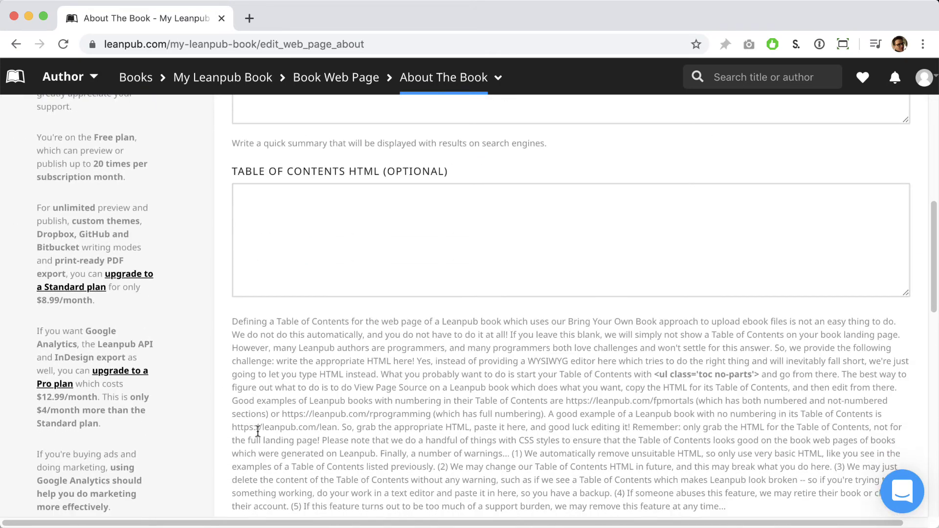
scroll(260, 429, "down", 3)
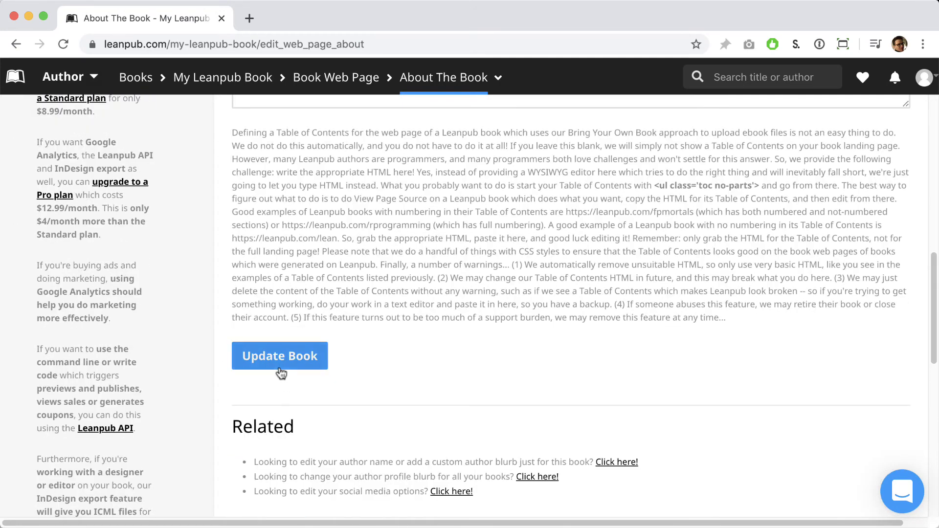
left_click(280, 368)
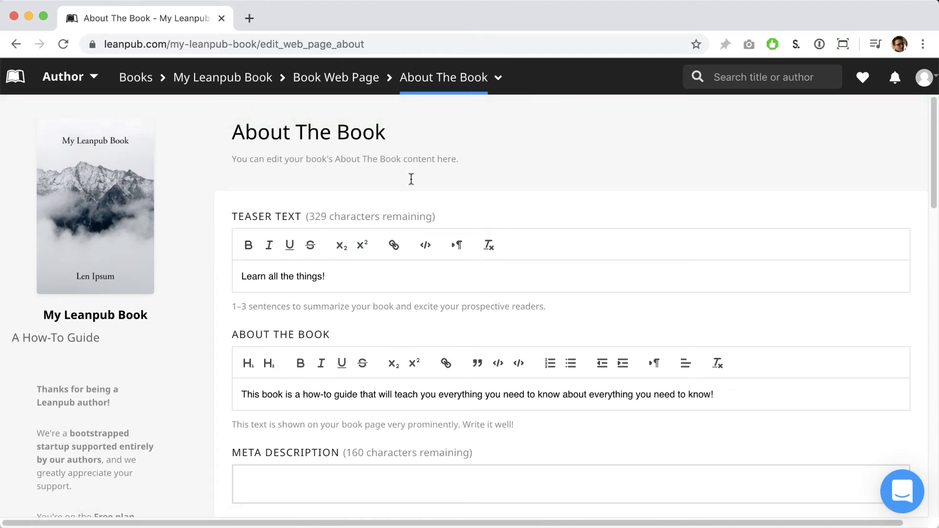
Set minimum price $7.99, suggested price $12.99 and 50% maximum discount, then update pricing
left_click(450, 83)
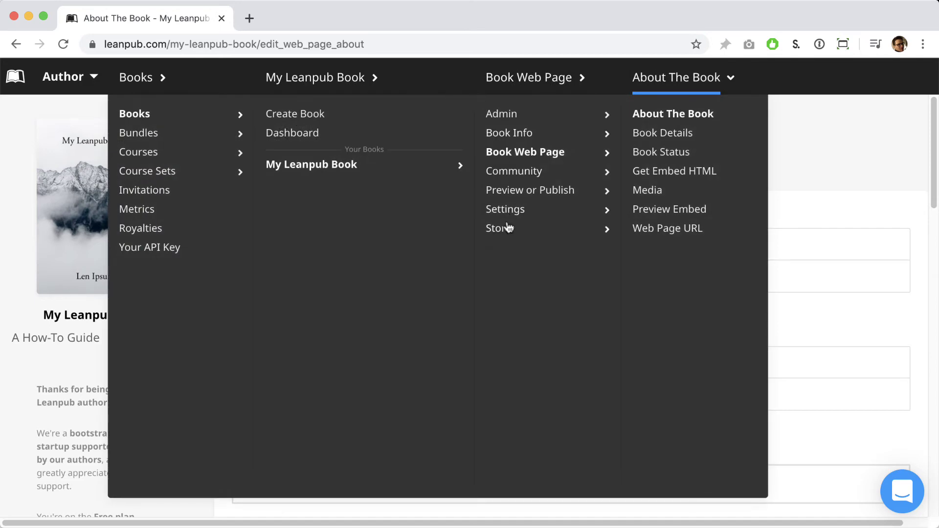
left_click(506, 230)
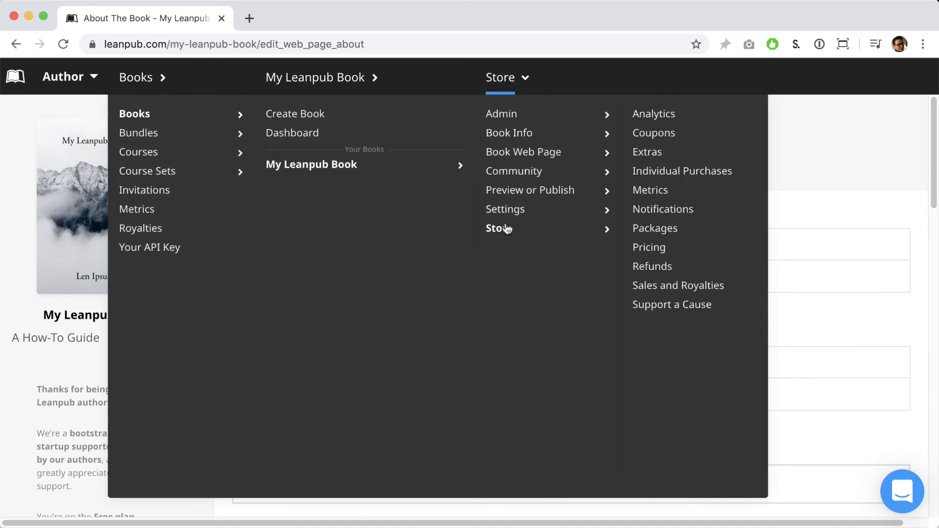
left_click(655, 250)
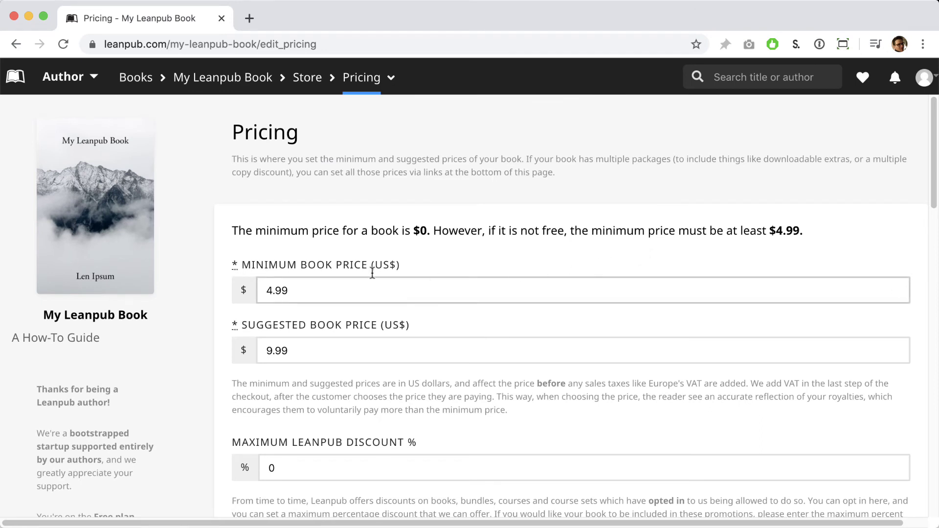
left_click_drag(270, 290, 265, 289)
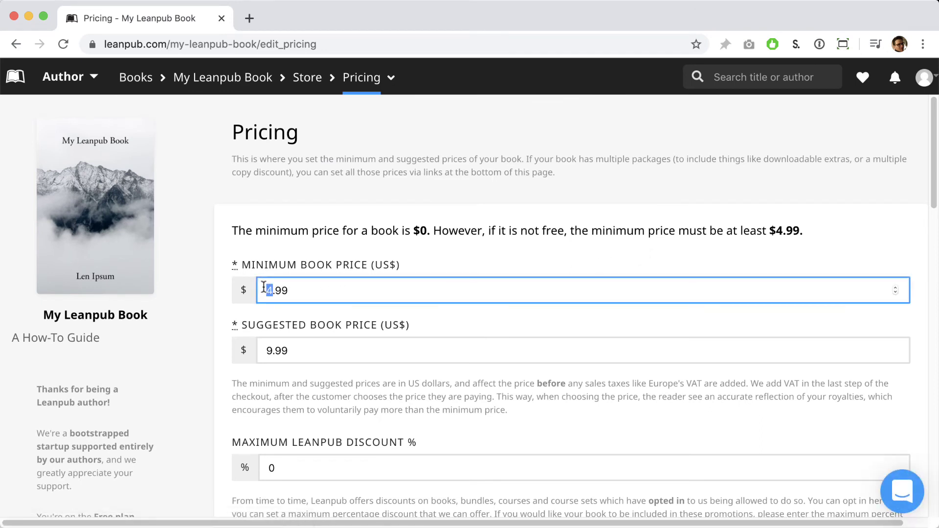
type("7")
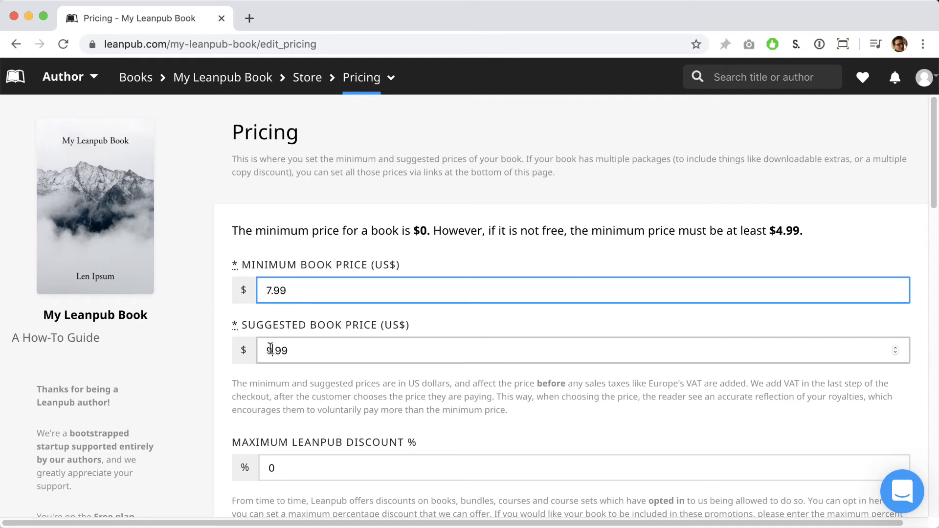
left_click_drag(272, 350, 263, 349)
type("12")
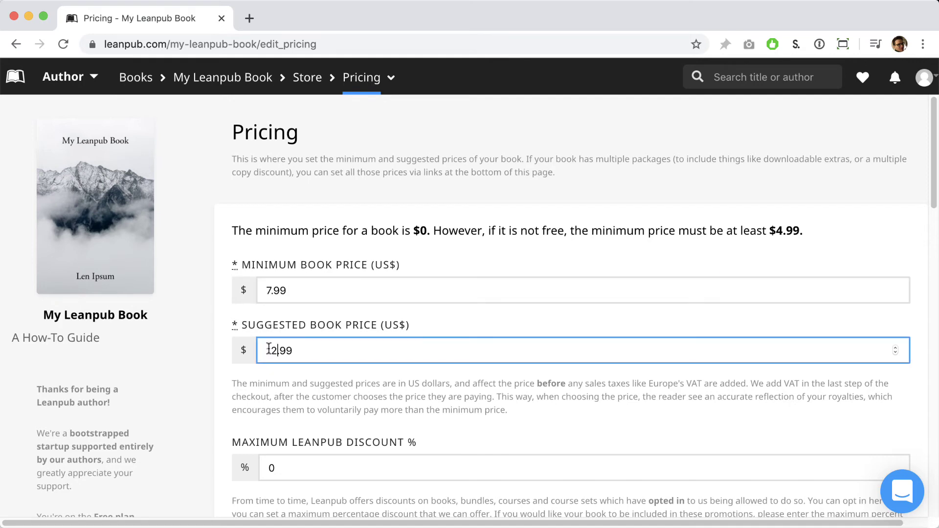
scroll(276, 396, "down", 7)
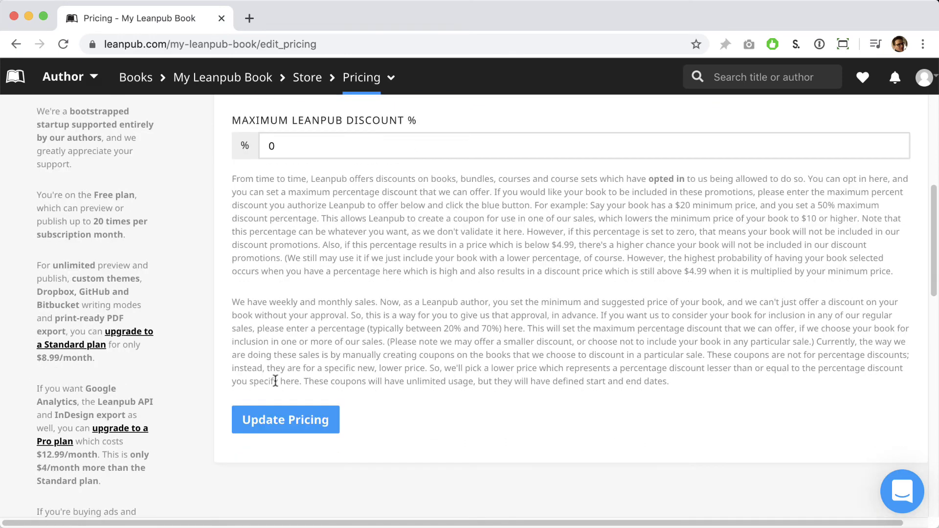
left_click_drag(295, 147, 260, 145)
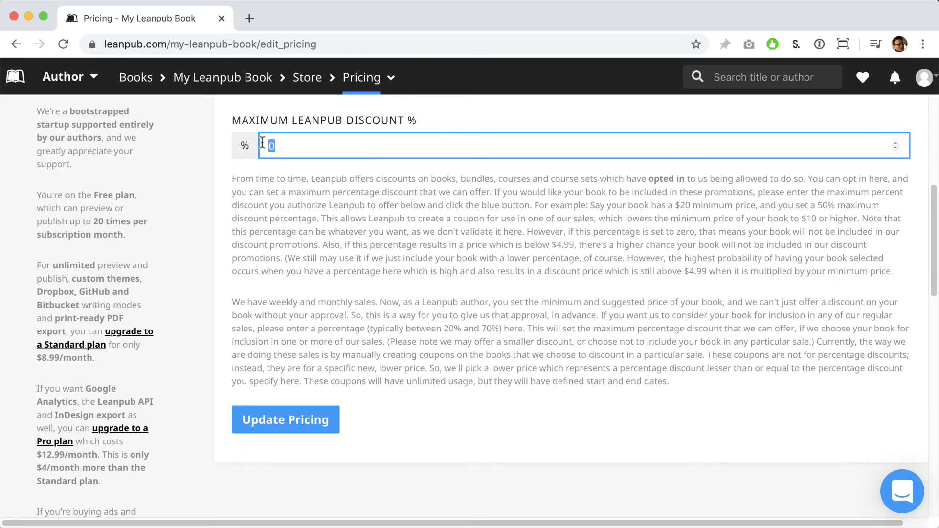
type("50")
left_click(264, 412)
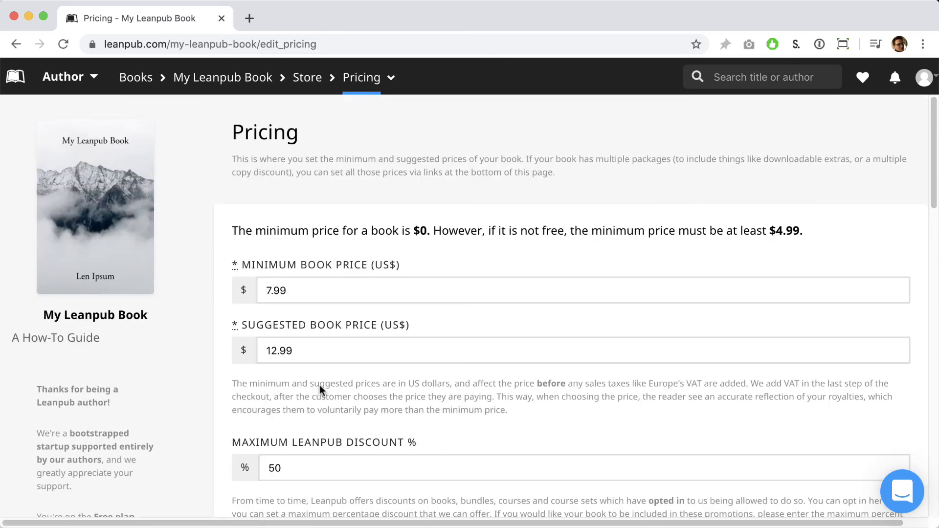
On the Edit Profile page, load profile-pic.png as the new avatar photo
left_click(923, 84)
left_click(781, 238)
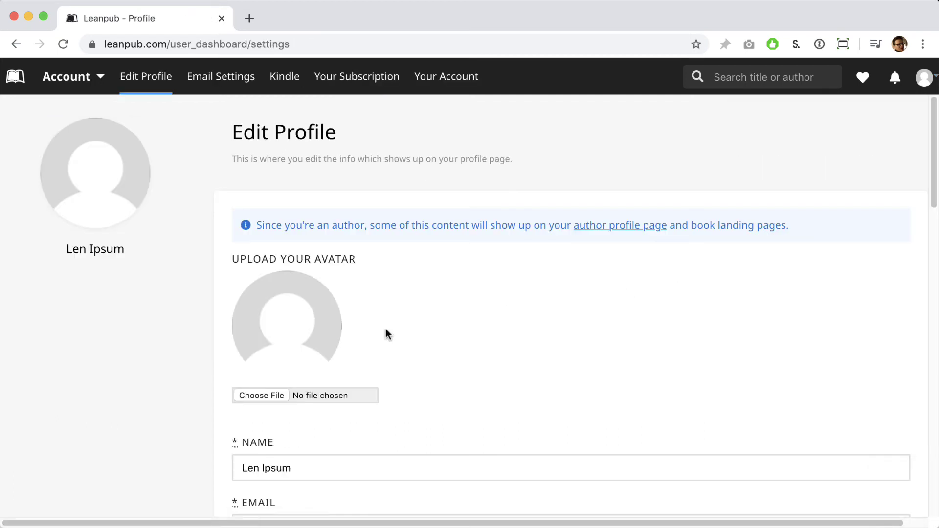
left_click(262, 395)
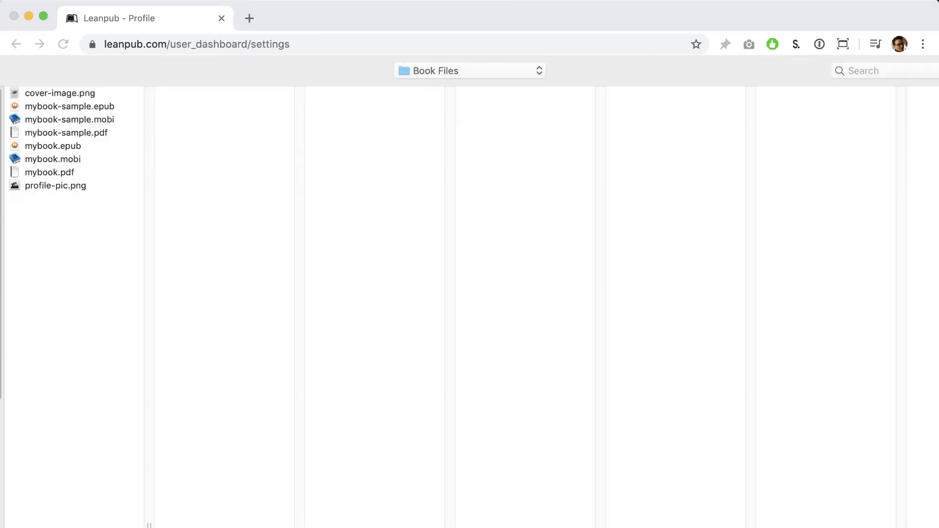
left_click(63, 186)
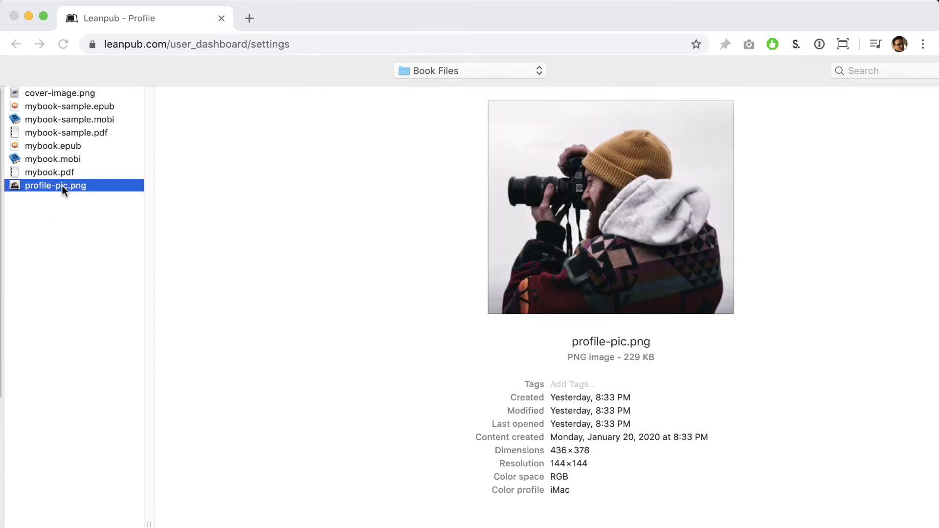
double_click(63, 186)
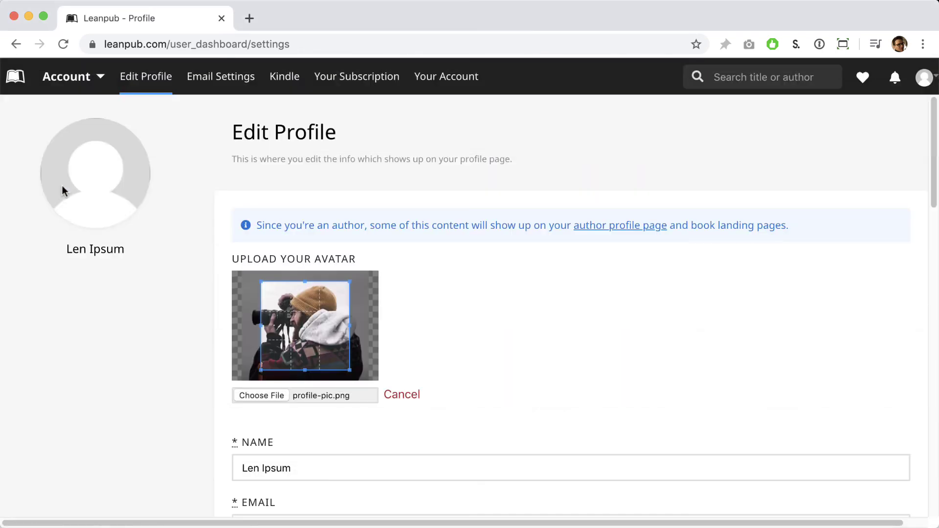
Write an About You bio about the author's many popular how-to books and save the settings
scroll(146, 293, "down", 3)
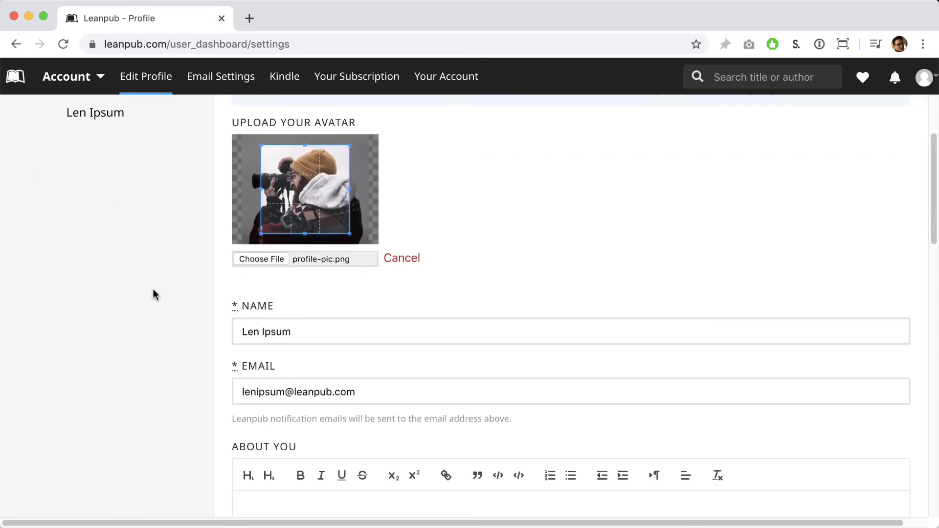
scroll(154, 288, "down", 5)
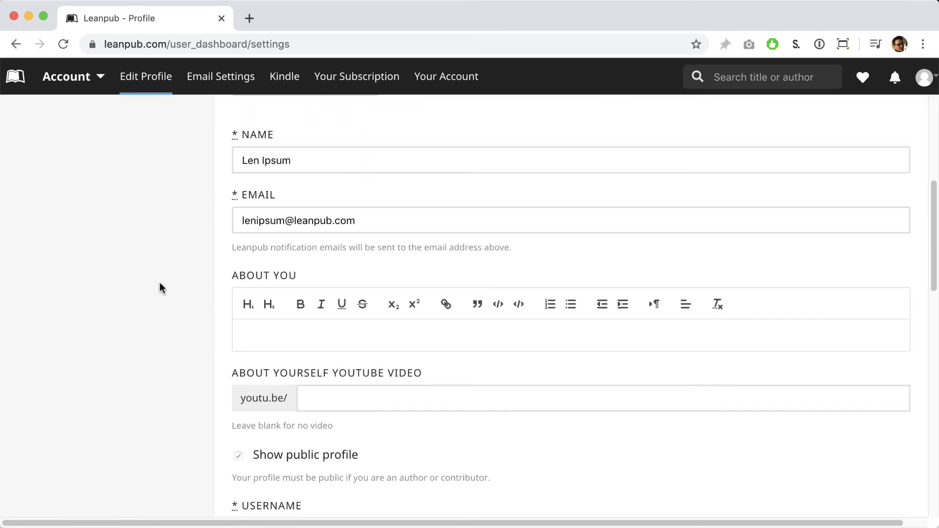
scroll(161, 279, "down", 4)
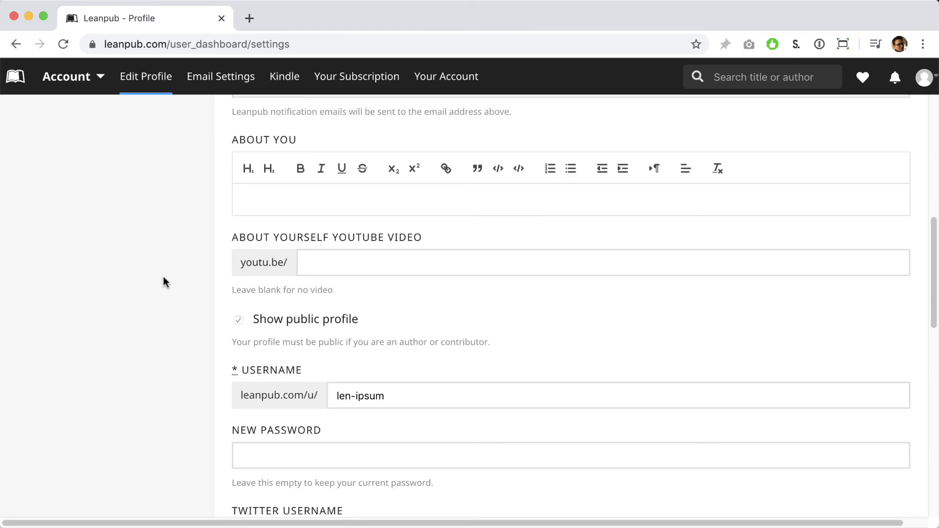
left_click(283, 186)
type("Len")
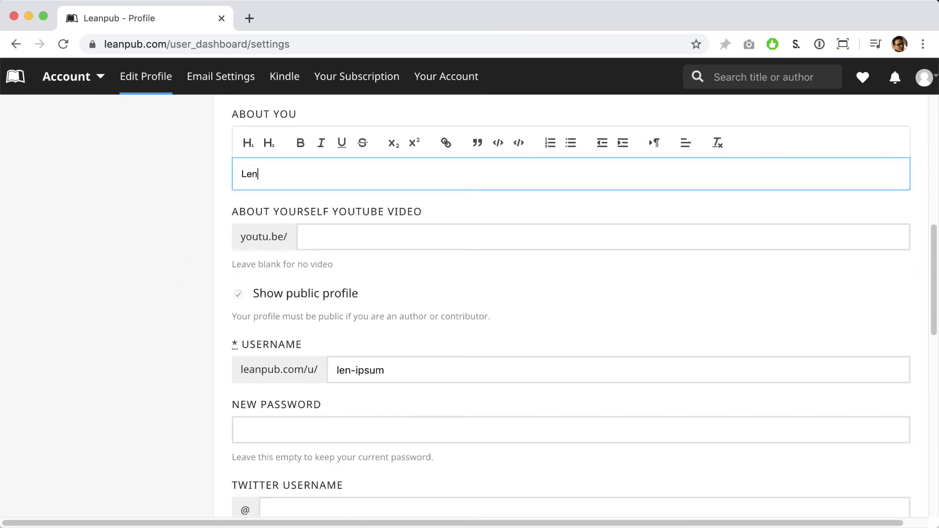
type(" is the author of many popular how-to")
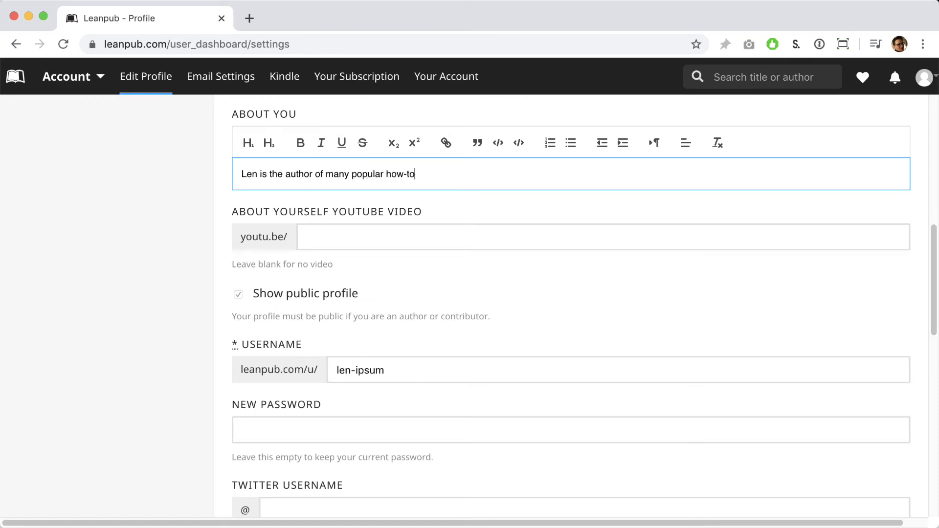
type(" books.")
scroll(296, 264, "down", 3)
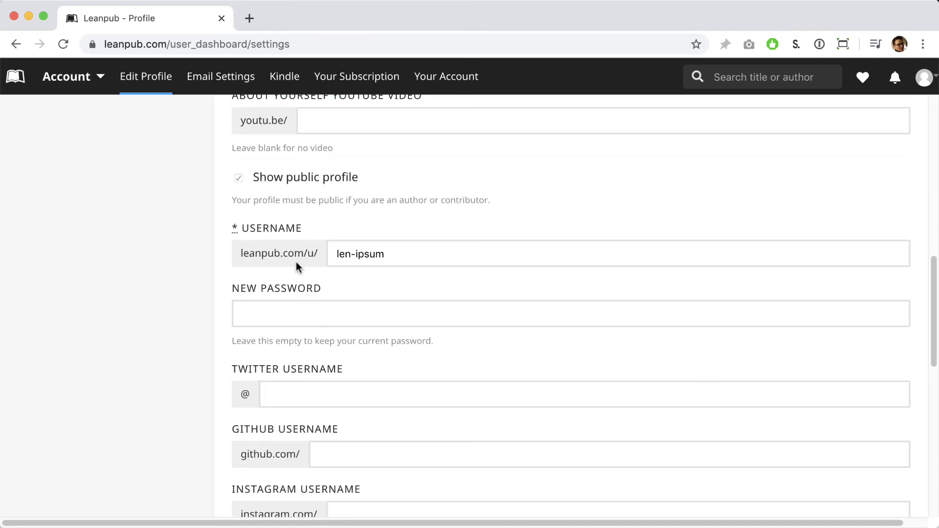
scroll(296, 263, "down", 2)
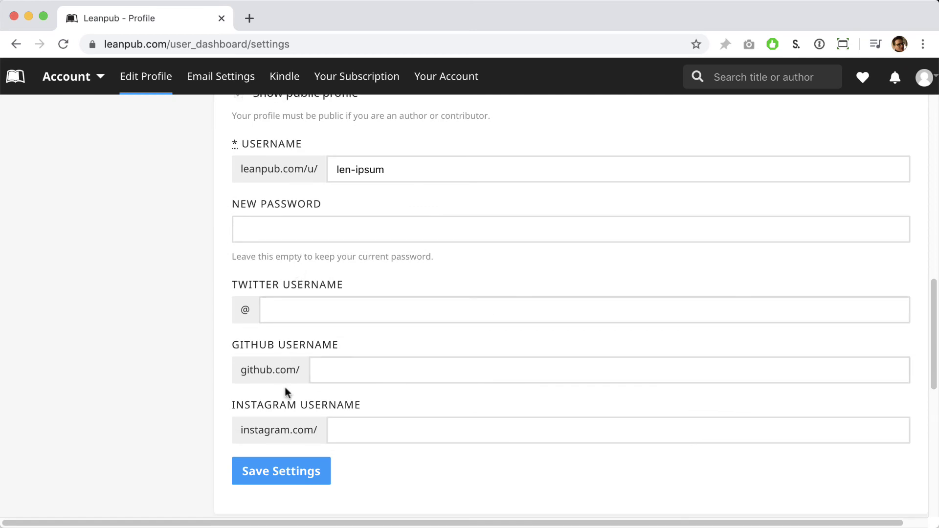
left_click(285, 460)
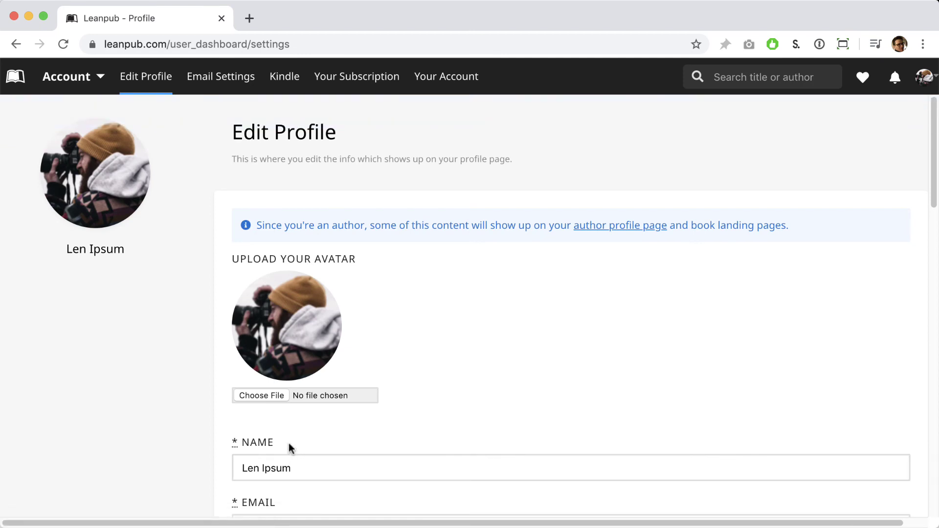
Go through the Author dashboard's Books menu to My Leanpub Book's Book Info Overview
left_click(95, 84)
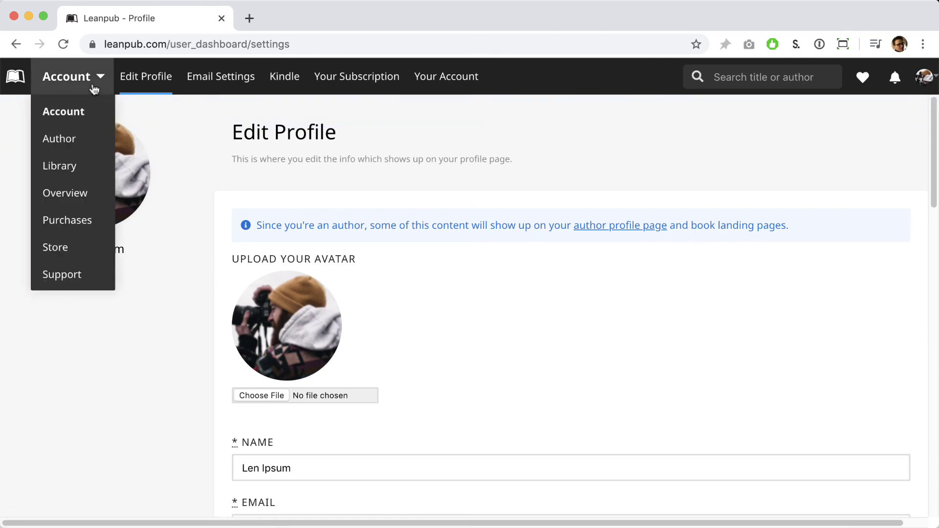
left_click(73, 140)
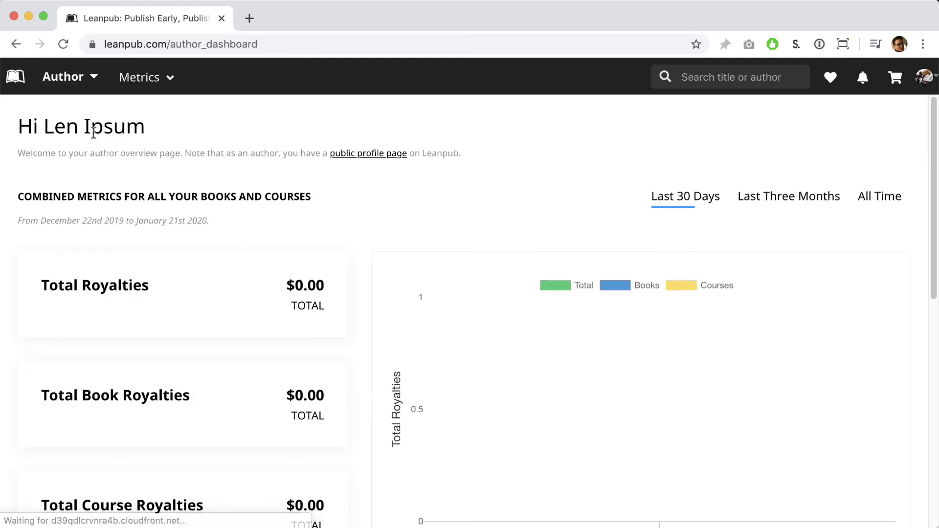
left_click(149, 94)
mouse_move(145, 115)
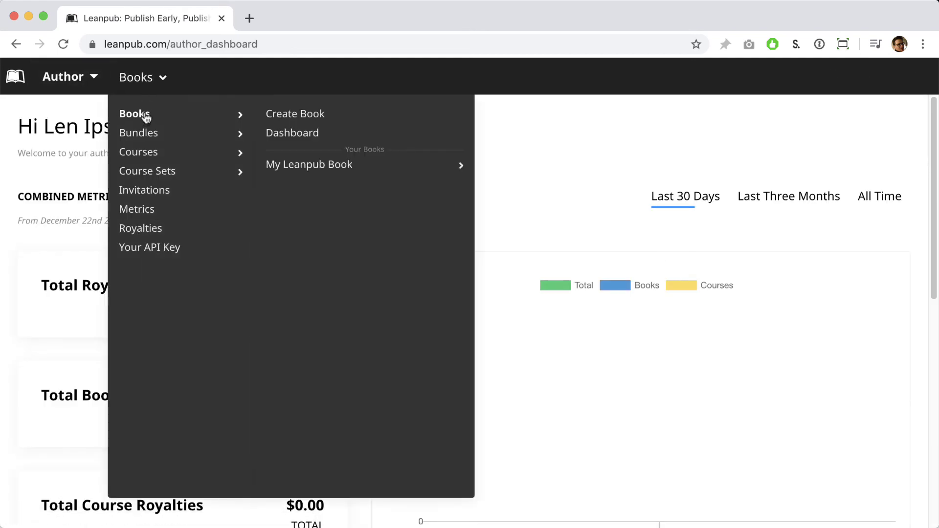
mouse_move(292, 165)
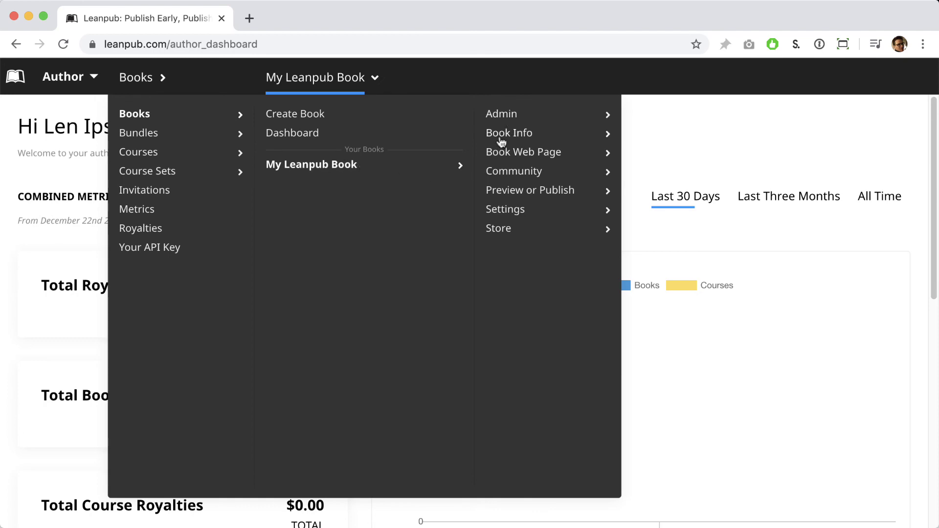
mouse_move(502, 141)
left_click(655, 288)
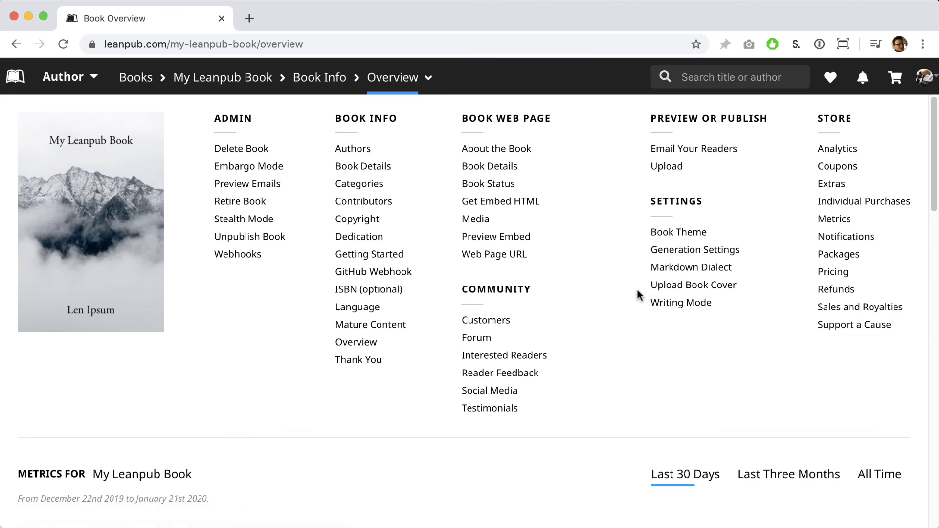
Browse My Leanpub Book's public store page with its $12.99 suggested price, then visit the Frontmatter podcast page
left_click(142, 283)
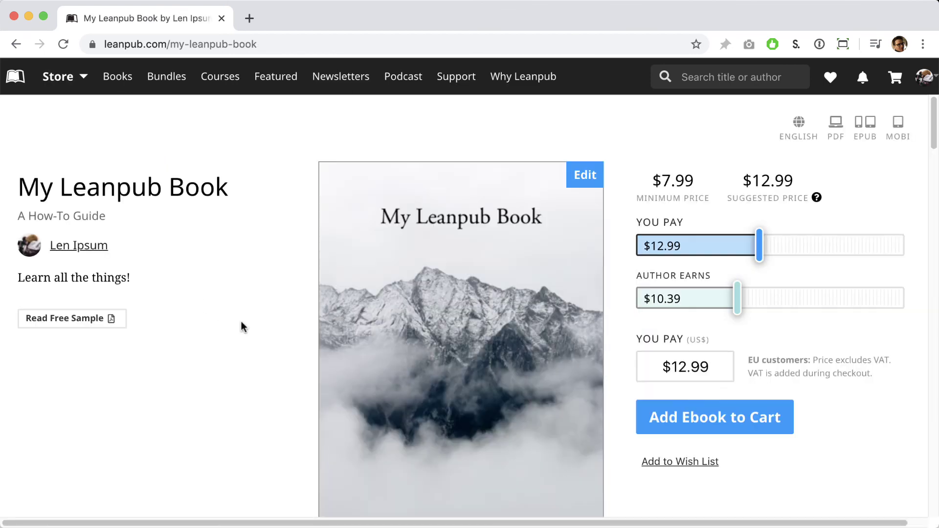
scroll(244, 325, "down", 3)
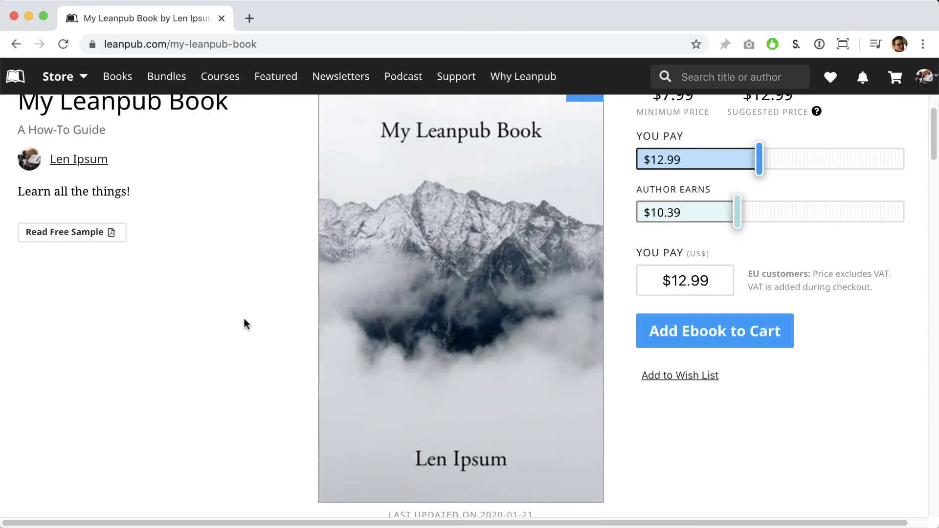
scroll(244, 319, "down", 6)
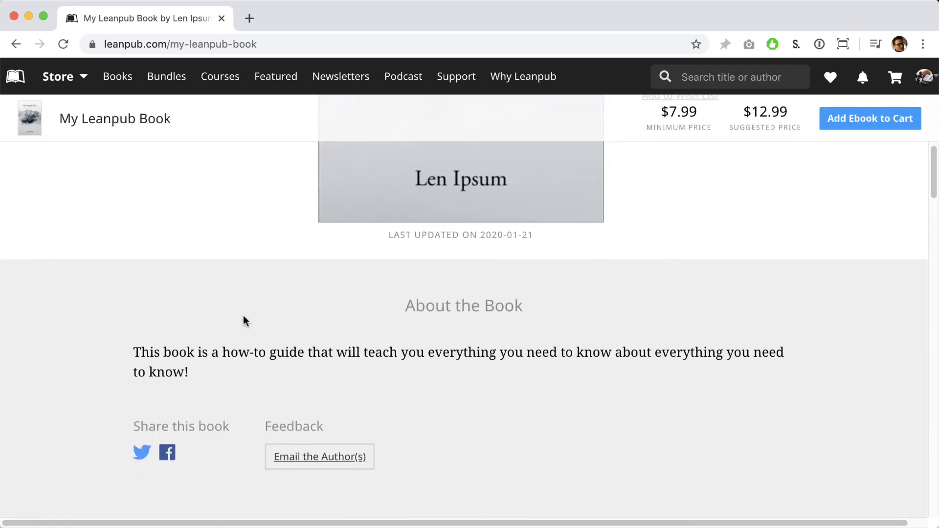
scroll(243, 320, "down", 7)
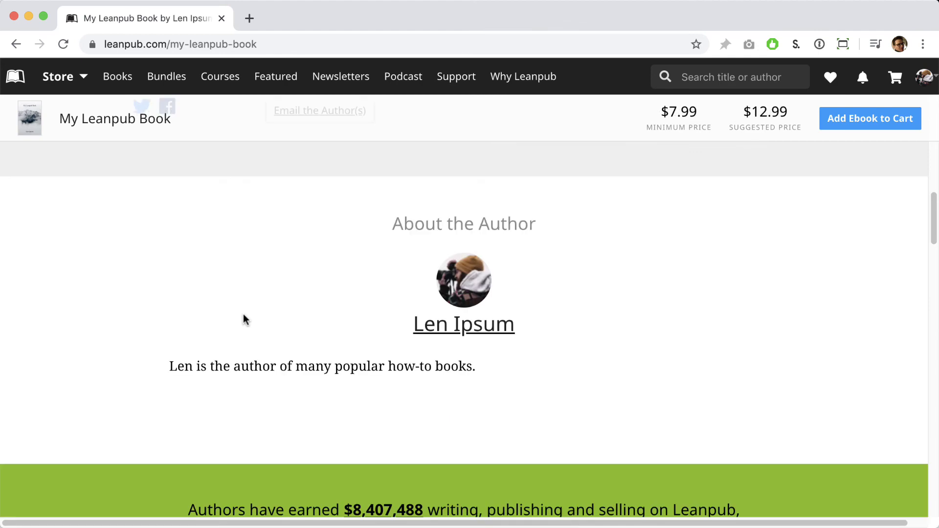
scroll(242, 319, "down", 2)
scroll(242, 319, "up", 8)
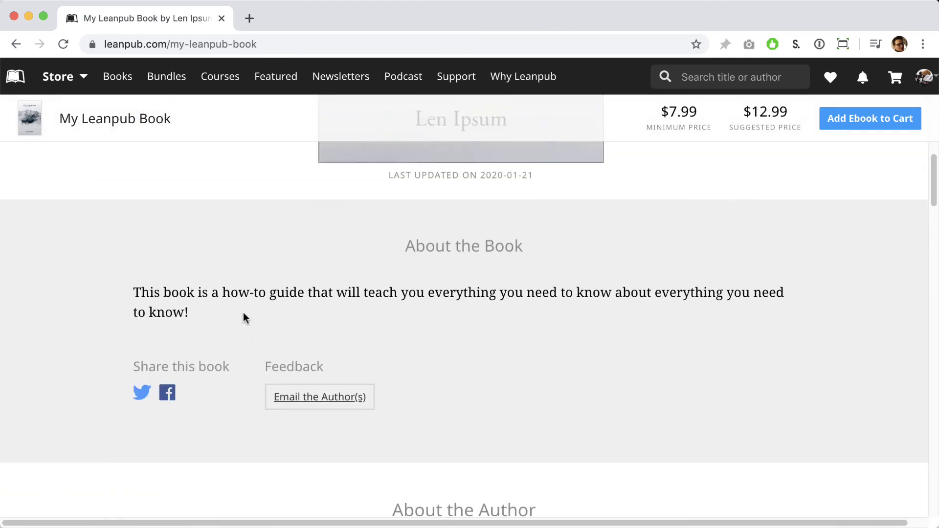
scroll(242, 312, "up", 8)
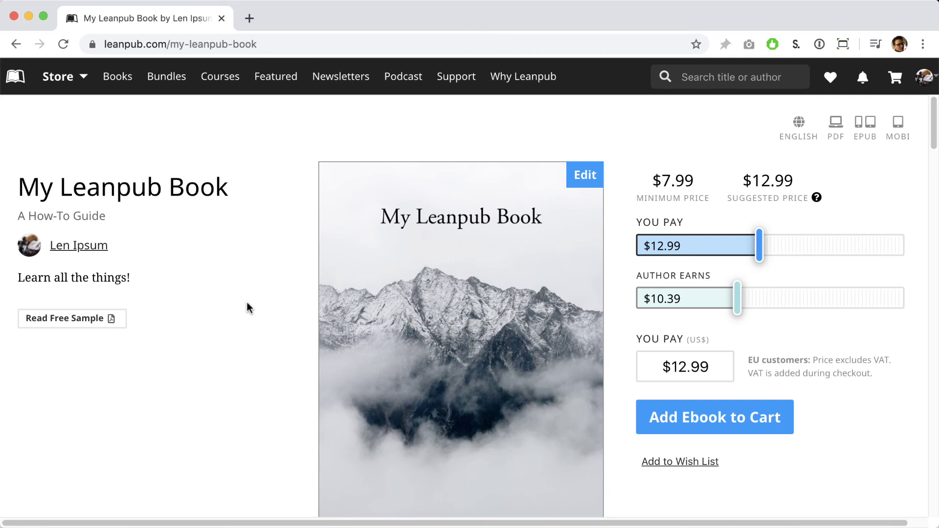
left_click(399, 83)
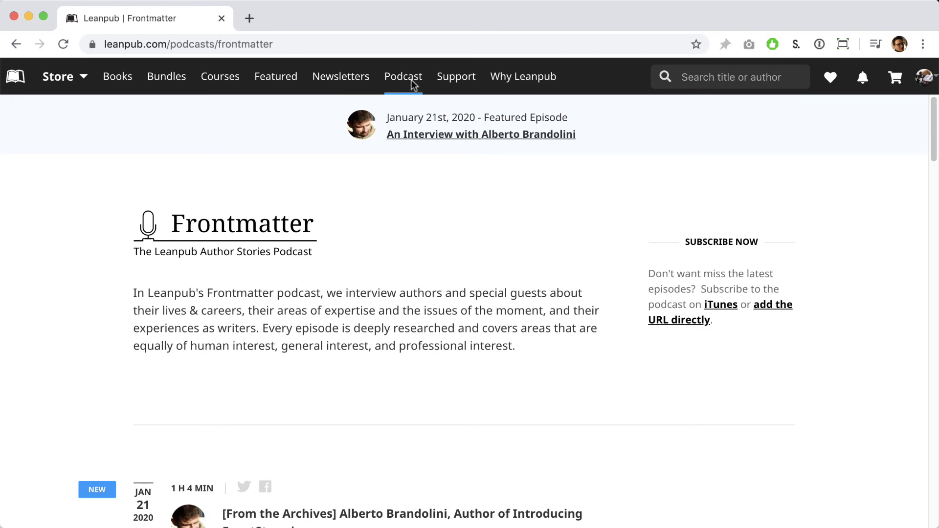
scroll(405, 117, "down", 2)
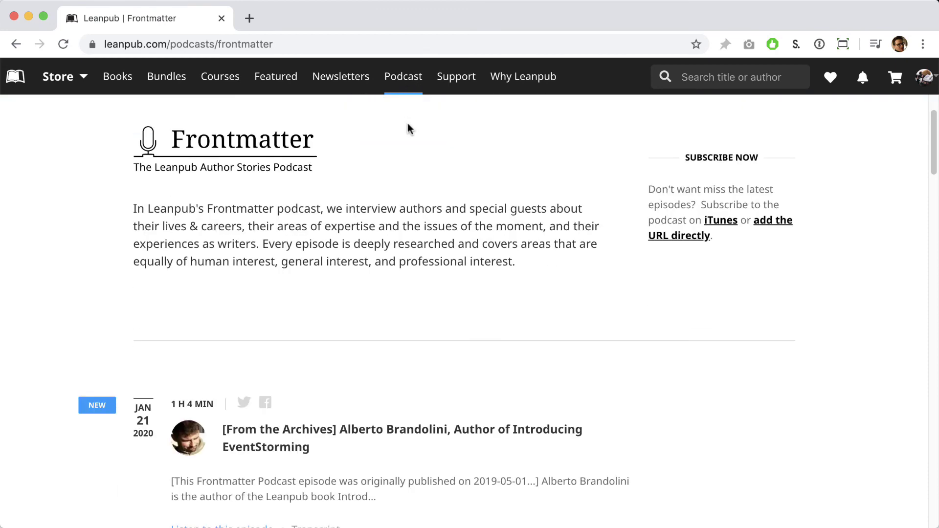
scroll(407, 124, "down", 2)
scroll(408, 125, "down", 10)
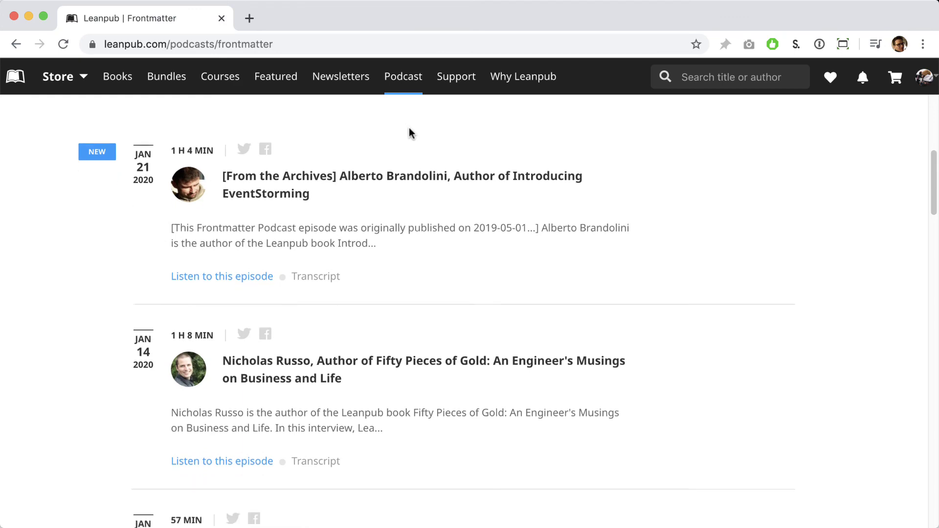
scroll(412, 137, "down", 8)
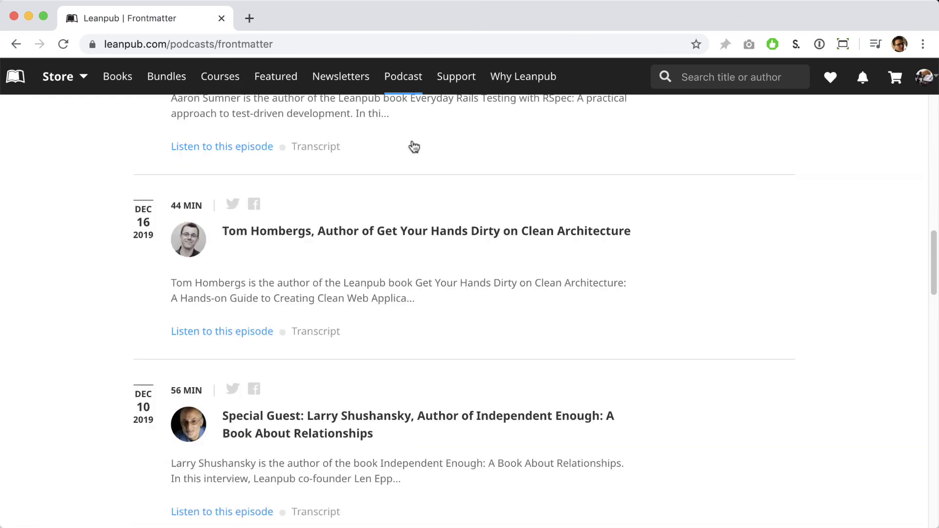
scroll(415, 151, "down", 8)
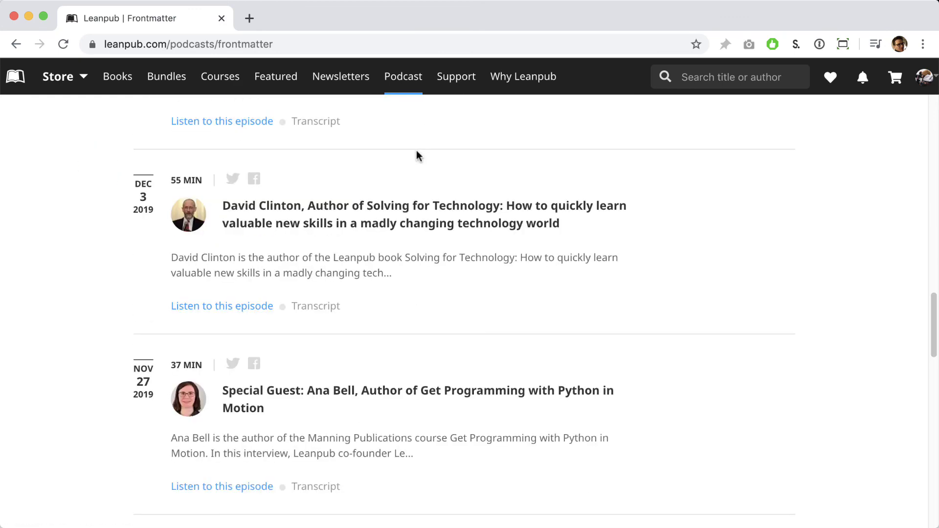
scroll(418, 152, "down", 7)
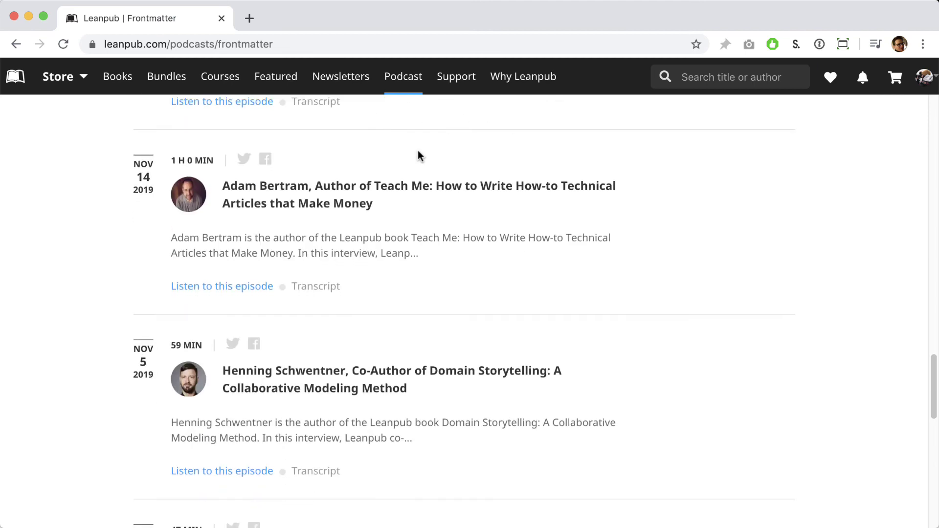
scroll(421, 154, "down", 1)
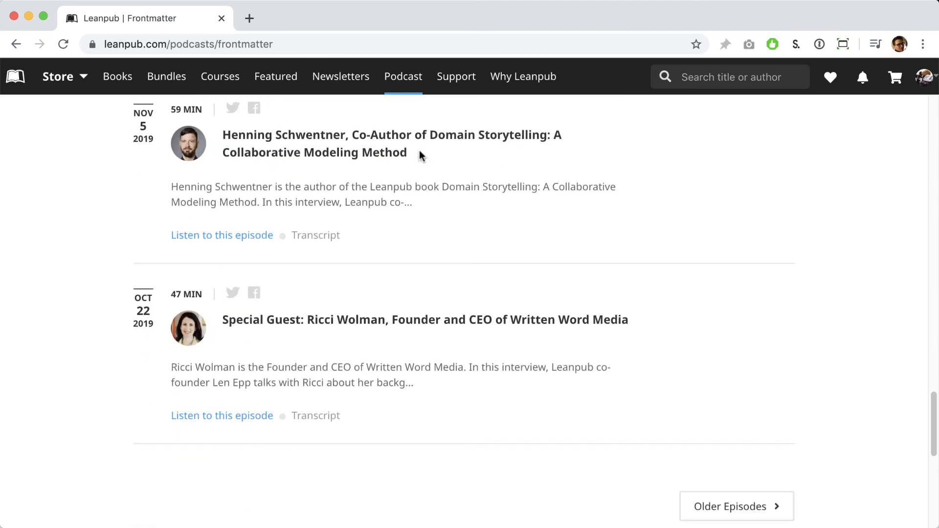
scroll(421, 154, "down", 1)
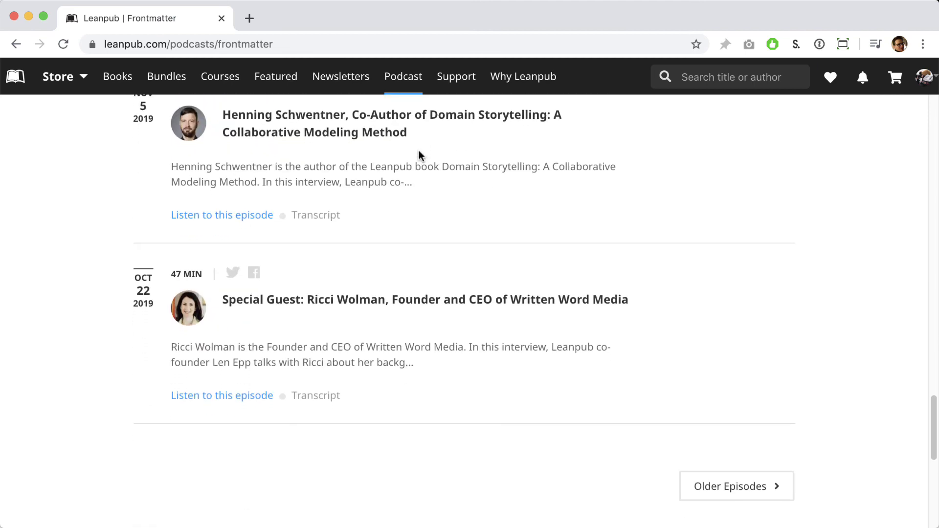
scroll(421, 154, "down", 2)
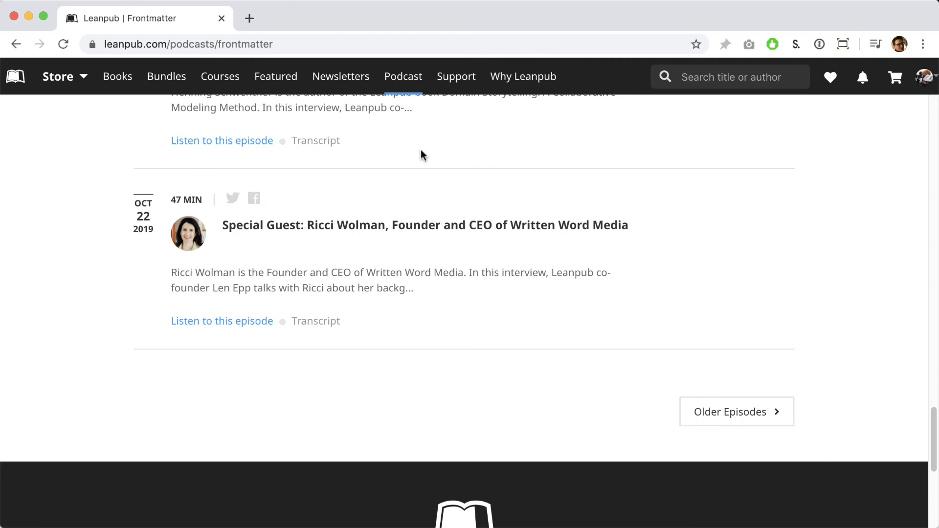